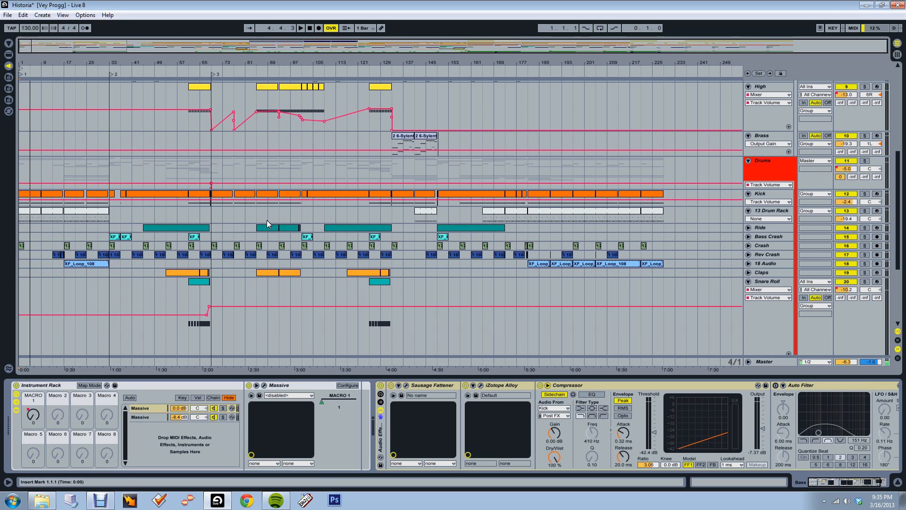
Look through the arrangement's tracks, from 1 Audio down to Snare Roll, and return to the uppermost track
scroll(265, 191, up, 5)
scroll(268, 194, up, 4)
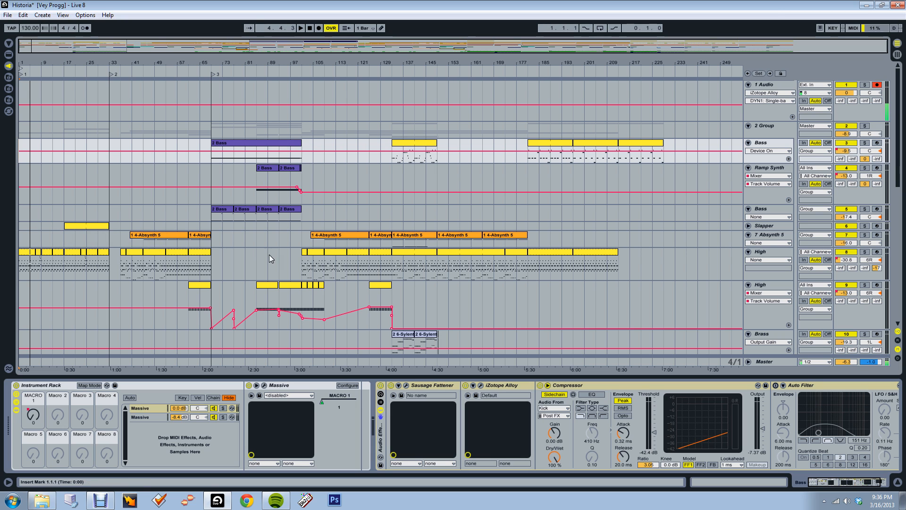
scroll(137, 232, down, 3)
scroll(137, 230, down, 5)
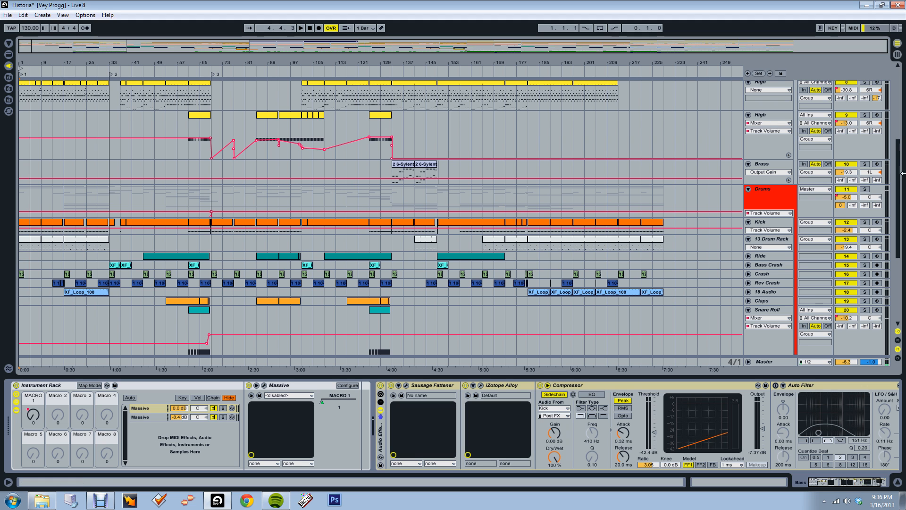
scroll(902, 184, up, 1)
scroll(902, 184, up, 3)
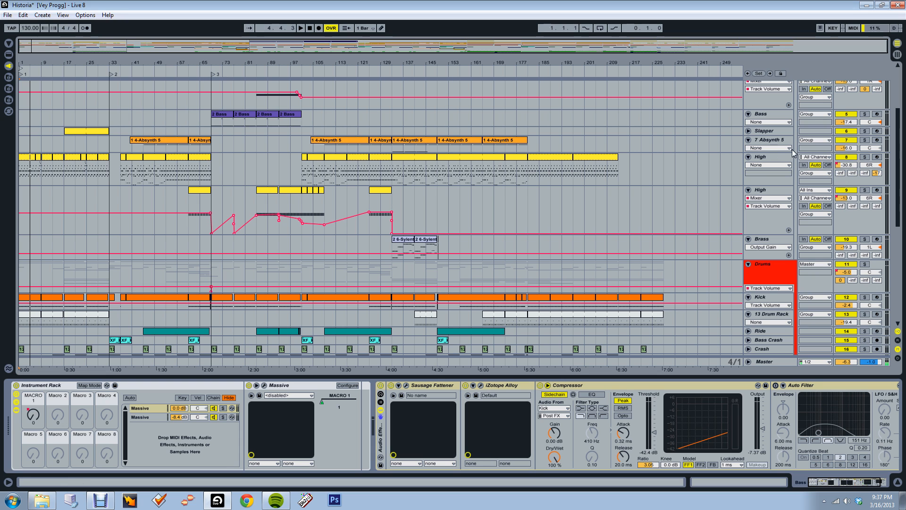
scroll(903, 184, up, 3)
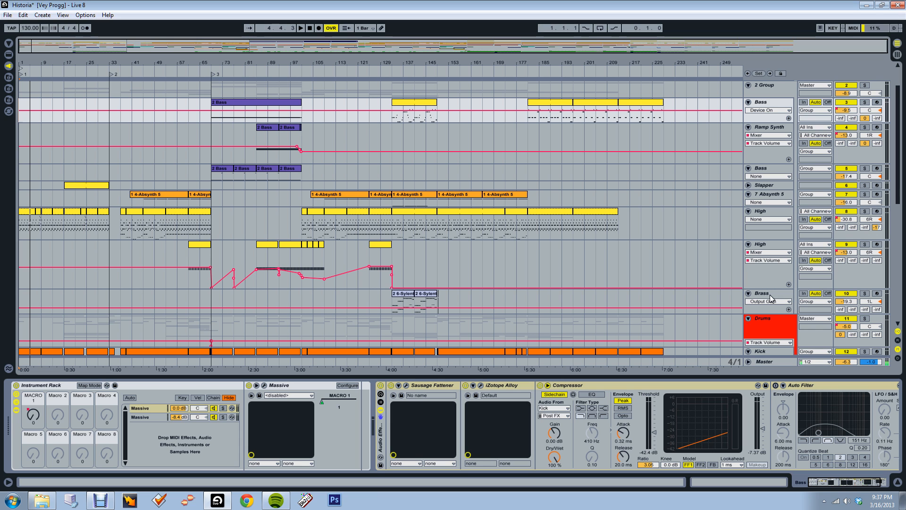
scroll(900, 195, up, 2)
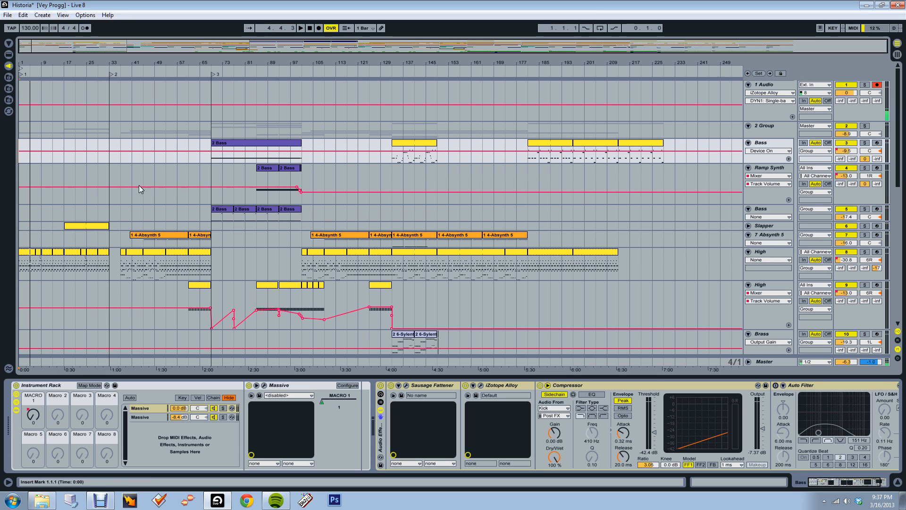
Play the song from the start with the device area hidden and the drum tracks in view, and stop it at about bar 36
key(space)
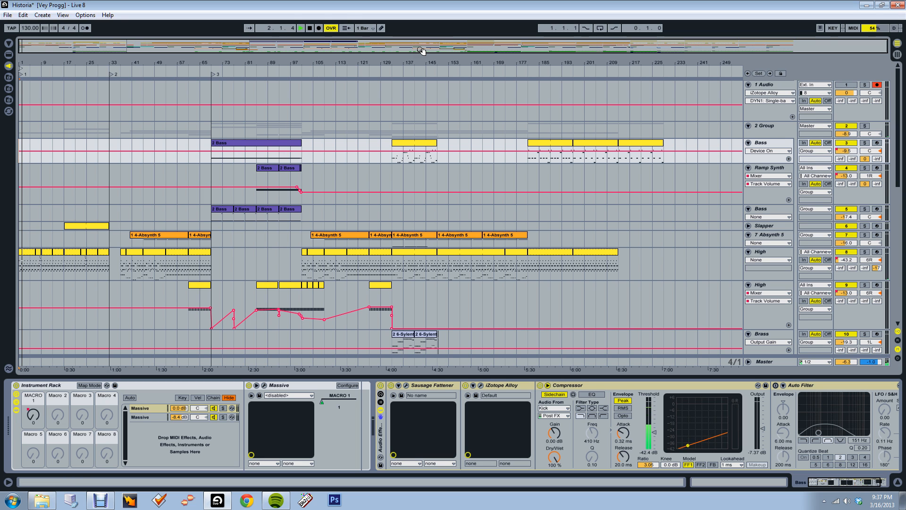
scroll(89, 135, down, 5)
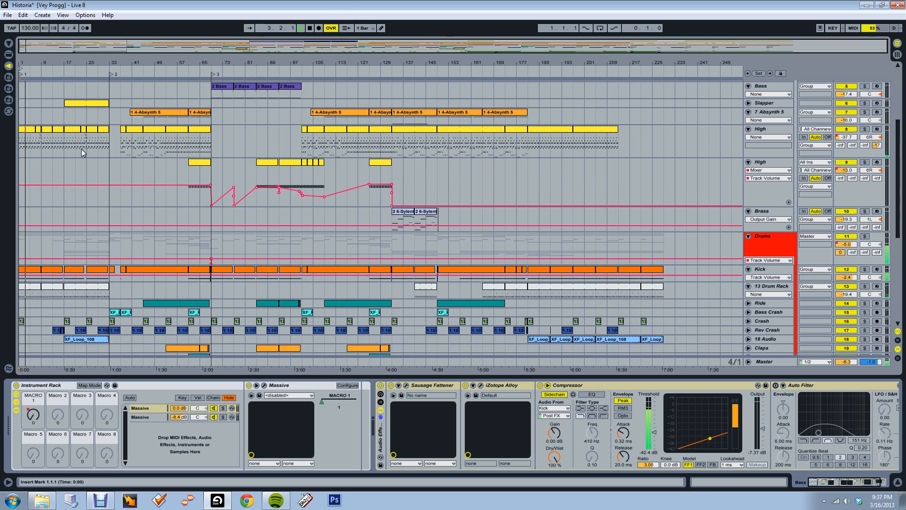
scroll(81, 149, down, 2)
drag(31, 47, 29, 53)
click(898, 481)
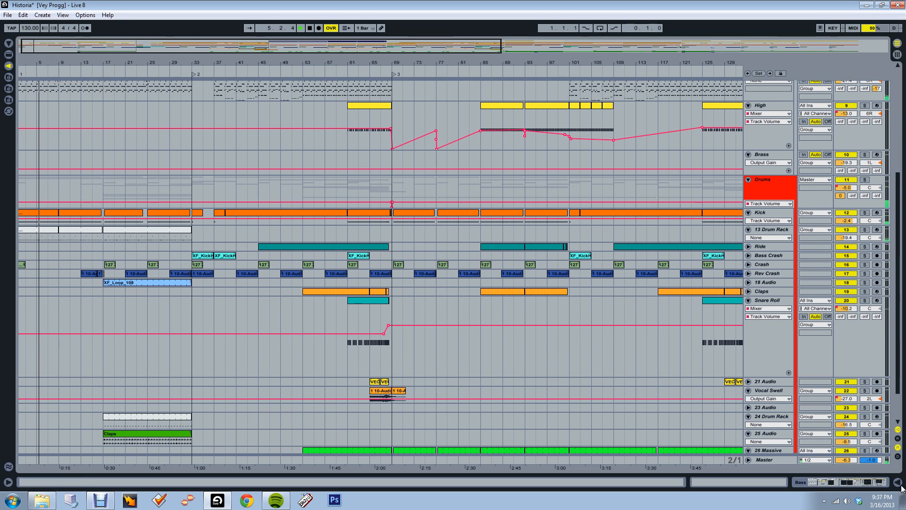
scroll(263, 276, down, 1)
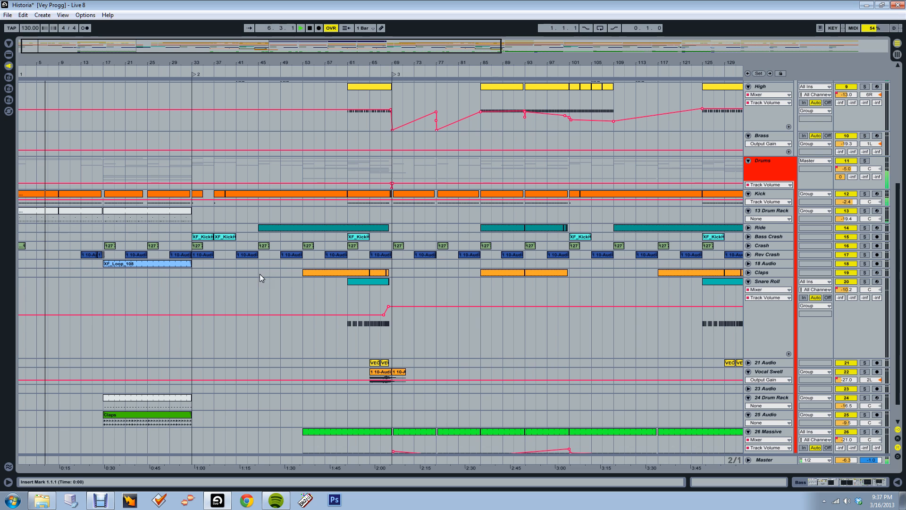
scroll(260, 274, up, 2)
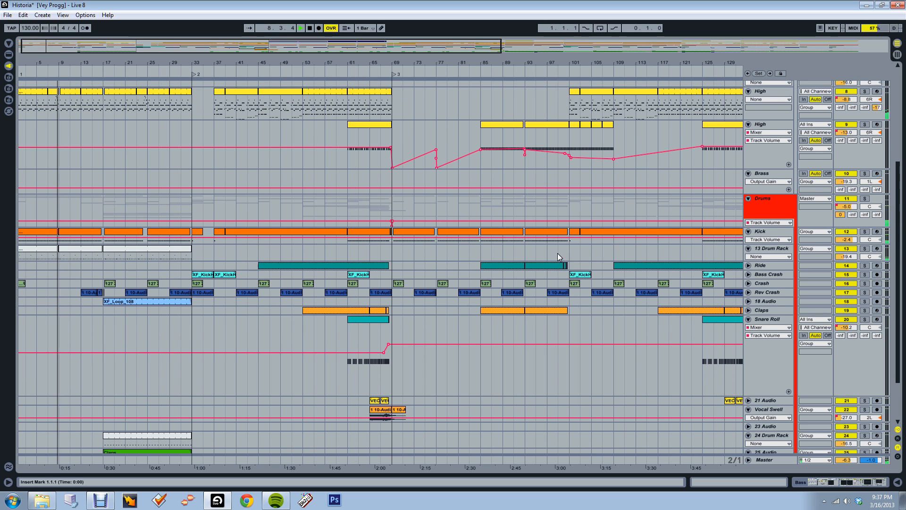
click(825, 502)
click(825, 501)
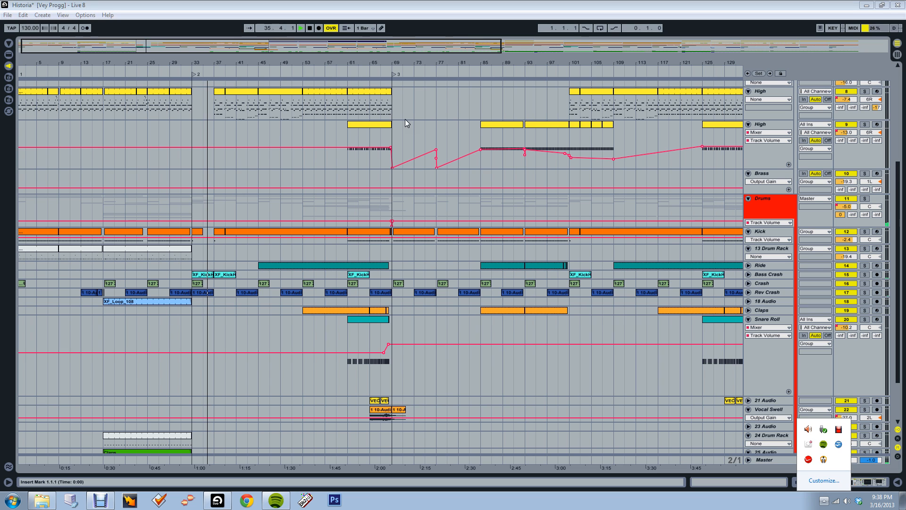
click(310, 28)
Examine the arrangement of the bass, synth and brass tracks along the full song timeline
scroll(544, 118, up, 3)
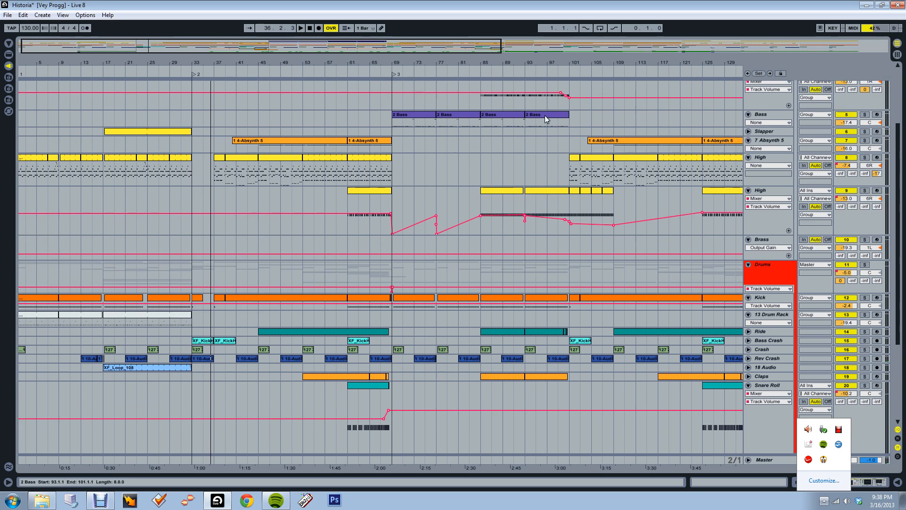
scroll(545, 118, up, 2)
right_click(632, 116)
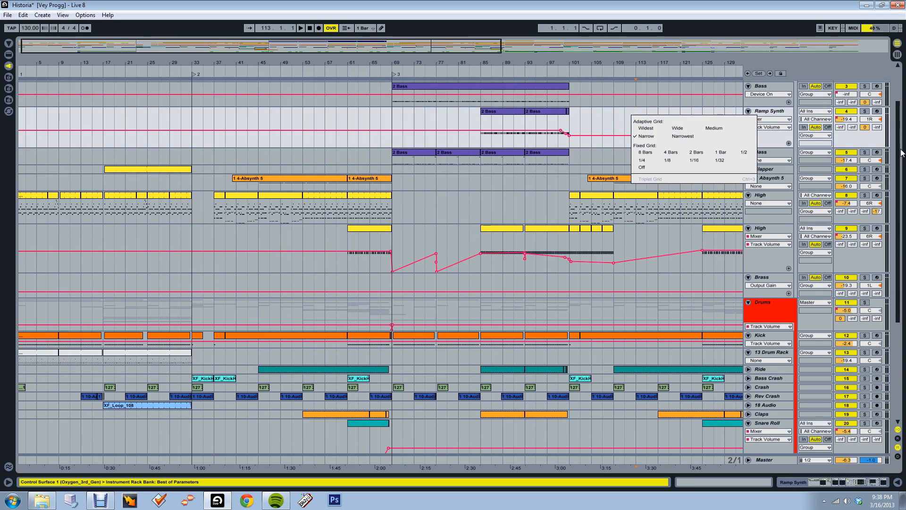
drag(900, 149, 899, 115)
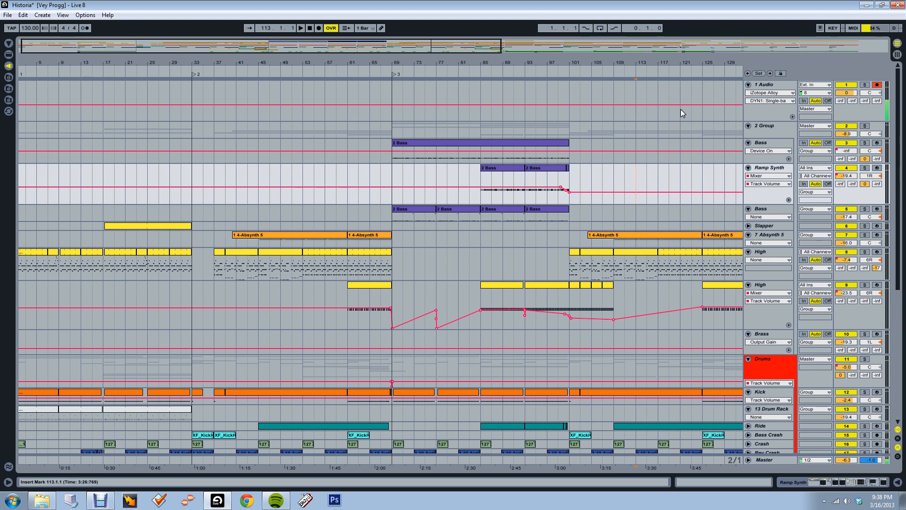
drag(306, 48, 413, 49)
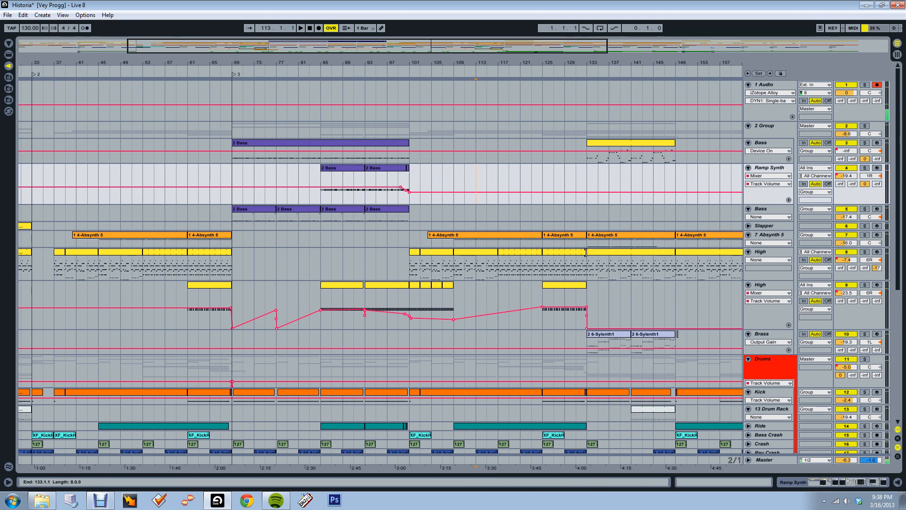
scroll(607, 284, down, 2)
scroll(607, 293, up, 2)
click(459, 48)
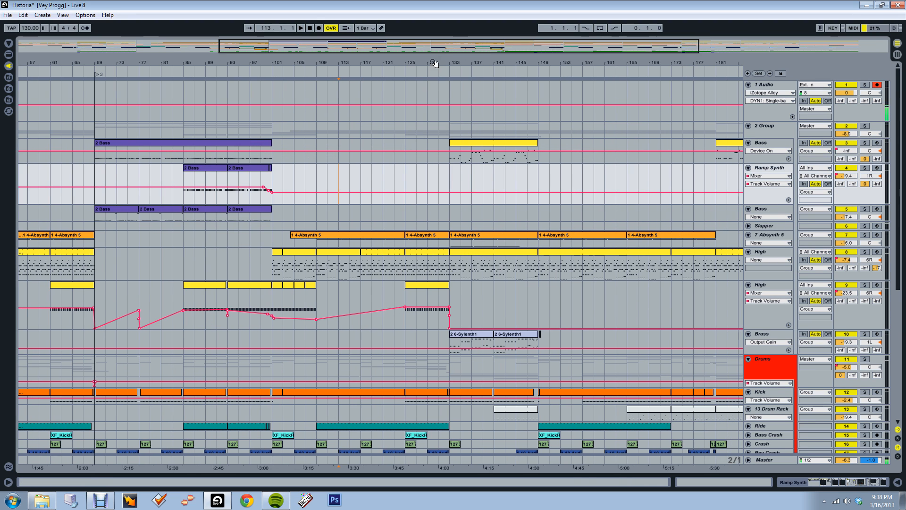
drag(434, 62, 372, 62)
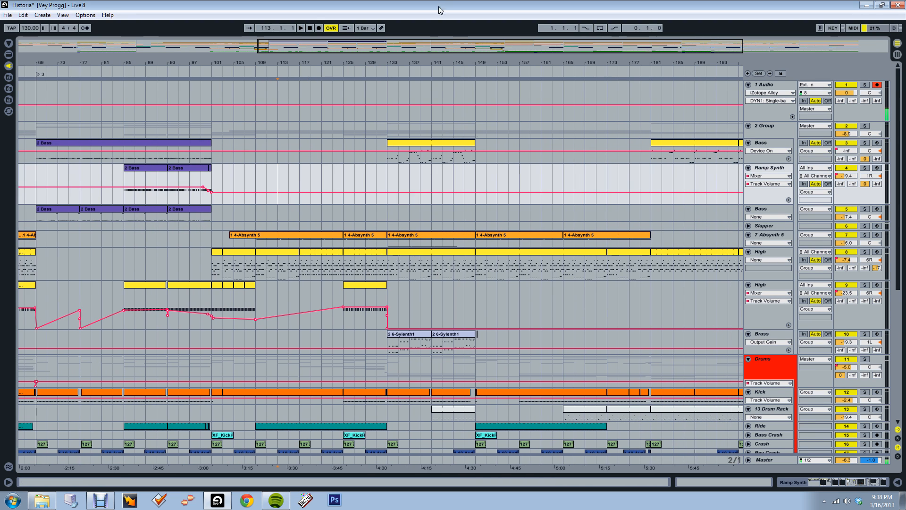
drag(447, 49, 406, 28)
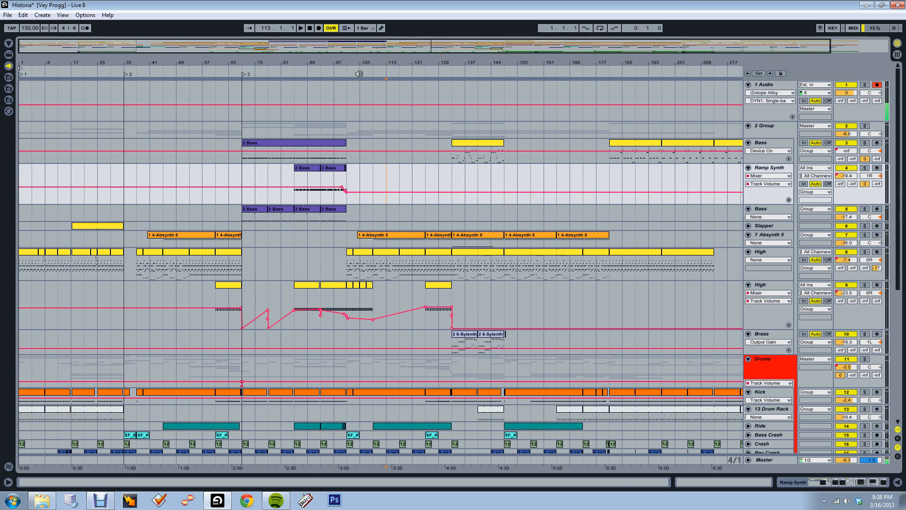
drag(359, 74, 354, 92)
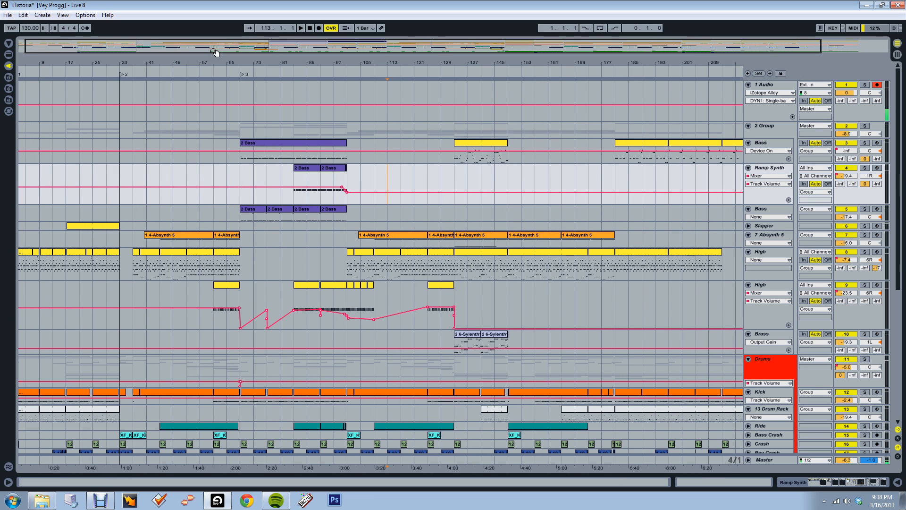
drag(214, 52, 220, 34)
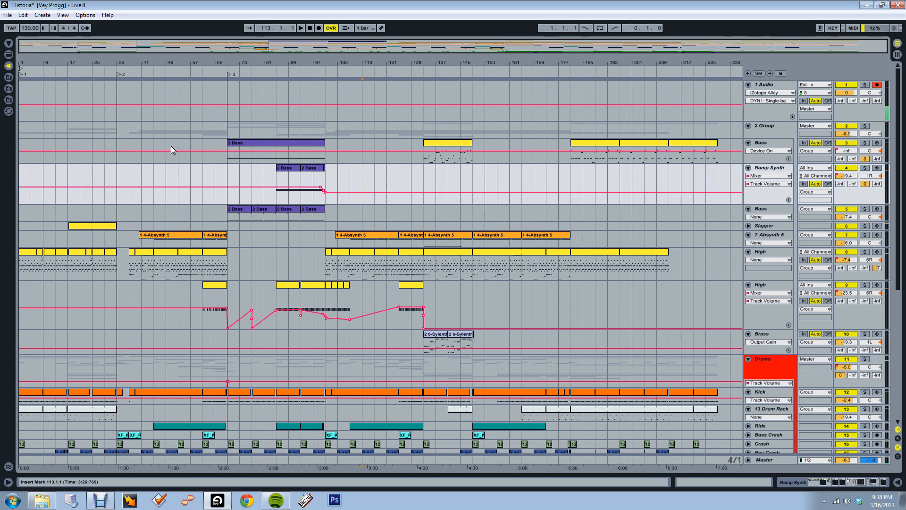
Play the song from bar 125 to hear the section leading into the yellow Bass clip
drag(513, 51, 512, 90)
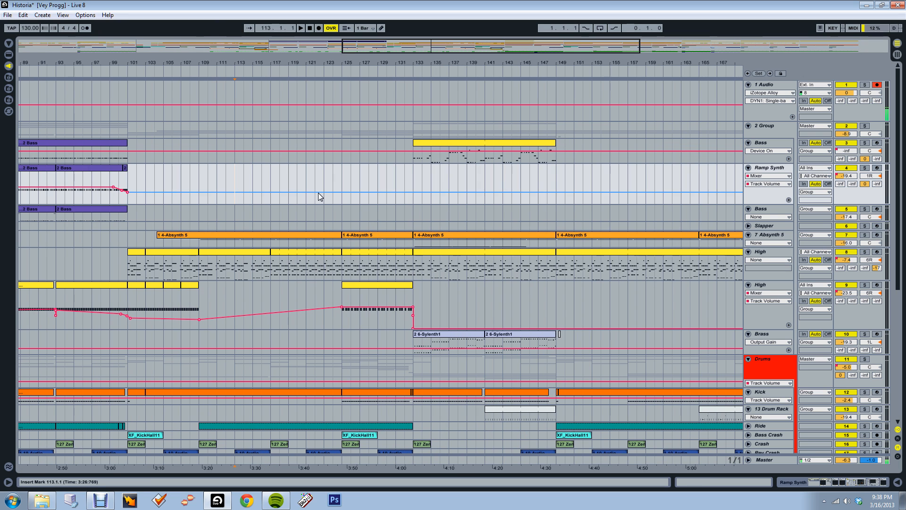
click(344, 183)
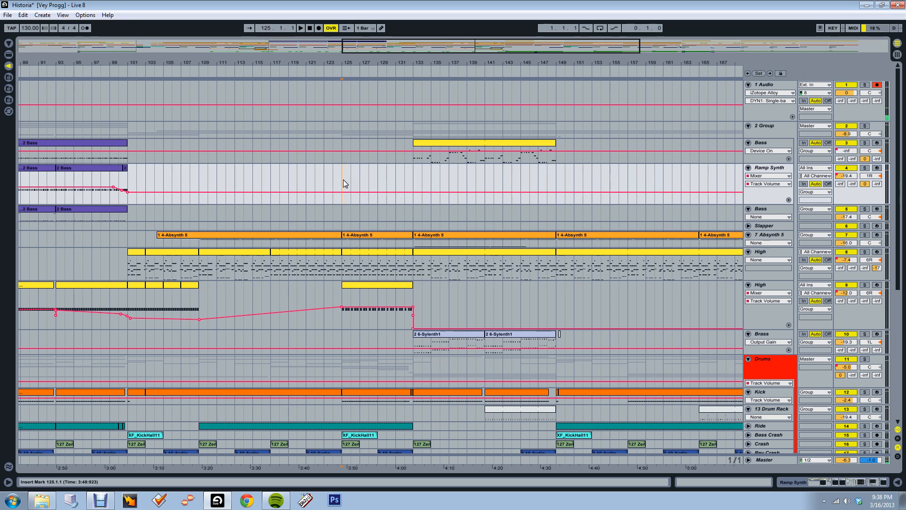
key(space)
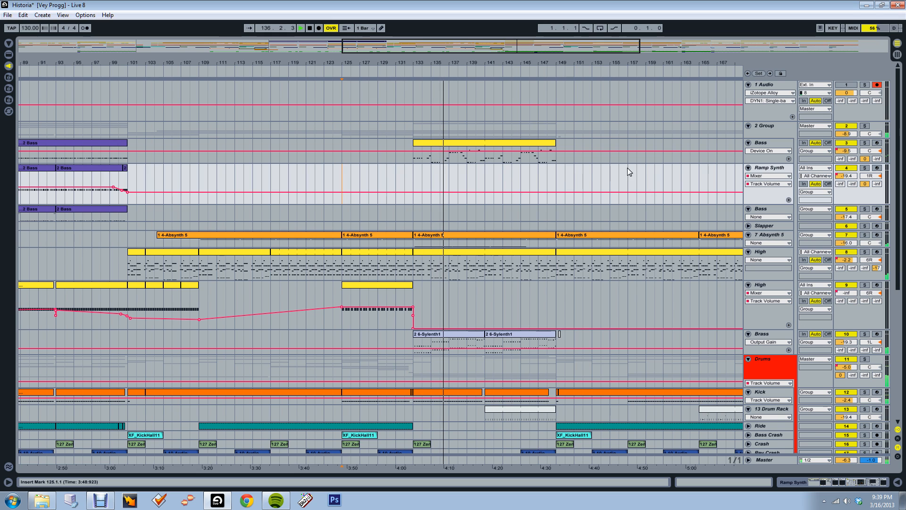
Select the Bass track, number 3, and show its device chain
click(772, 144)
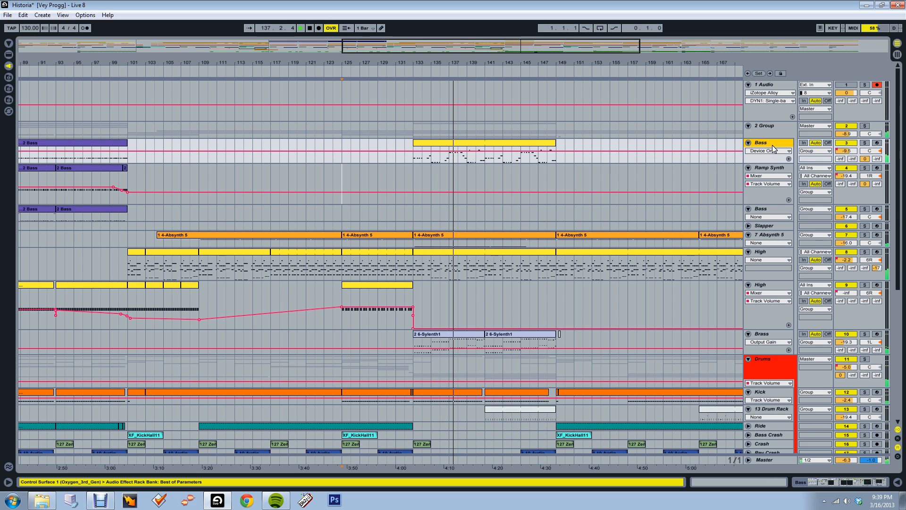
double_click(788, 144)
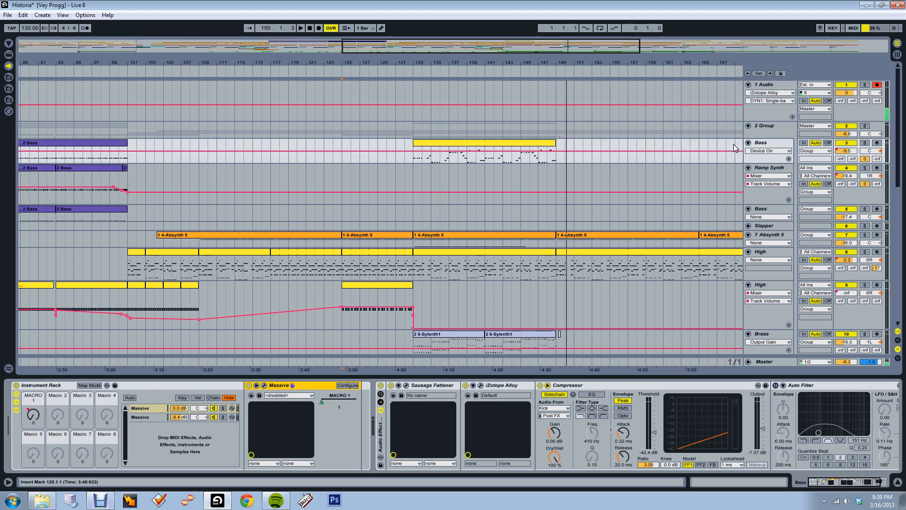
click(764, 143)
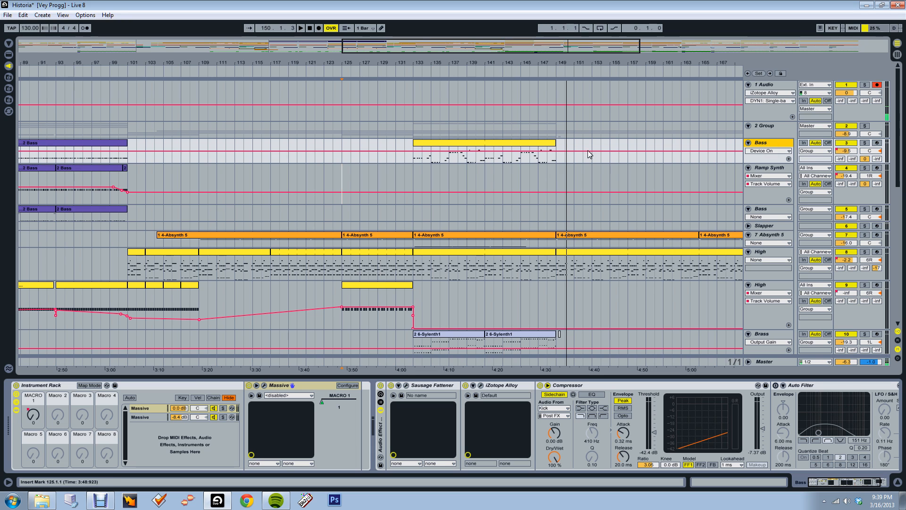
Solo the first Massive chain in the Bass instrument rack and open its Massive synth with the BEER BUBBLE BASS preset
click(145, 418)
click(157, 407)
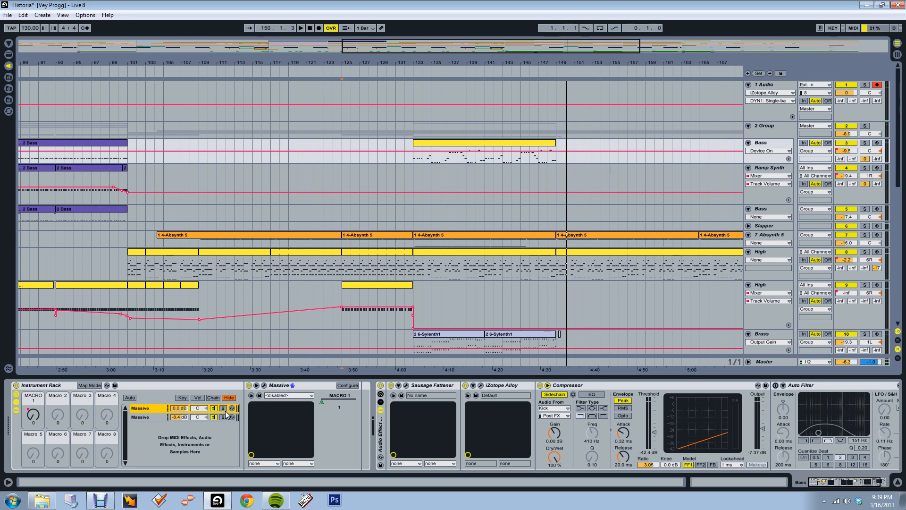
click(233, 408)
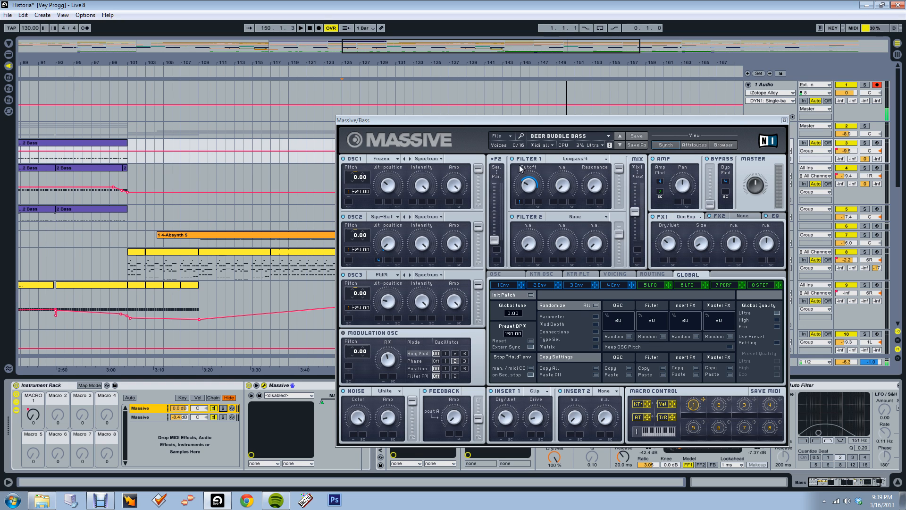
drag(521, 121, 439, 76)
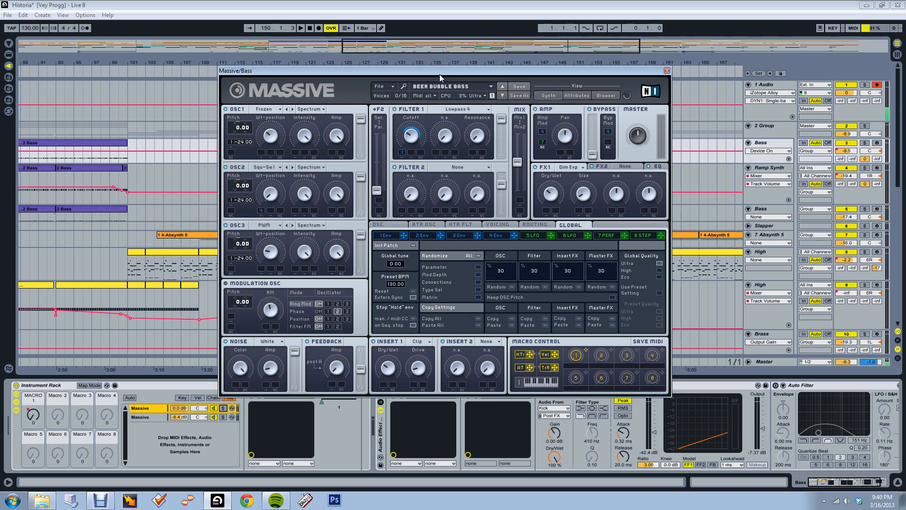
drag(440, 74, 514, 87)
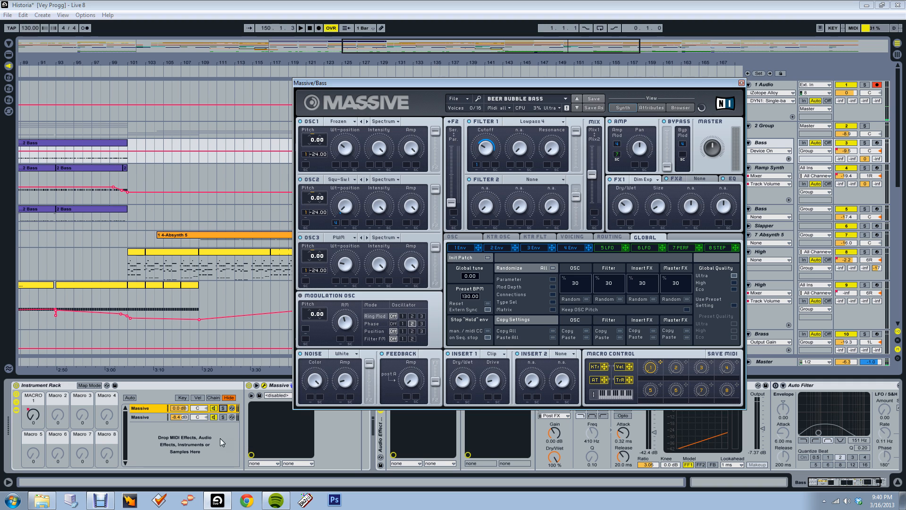
Solo the second Massive chain to inspect its synth settings, close that synth's window and unsolo the chain
click(222, 417)
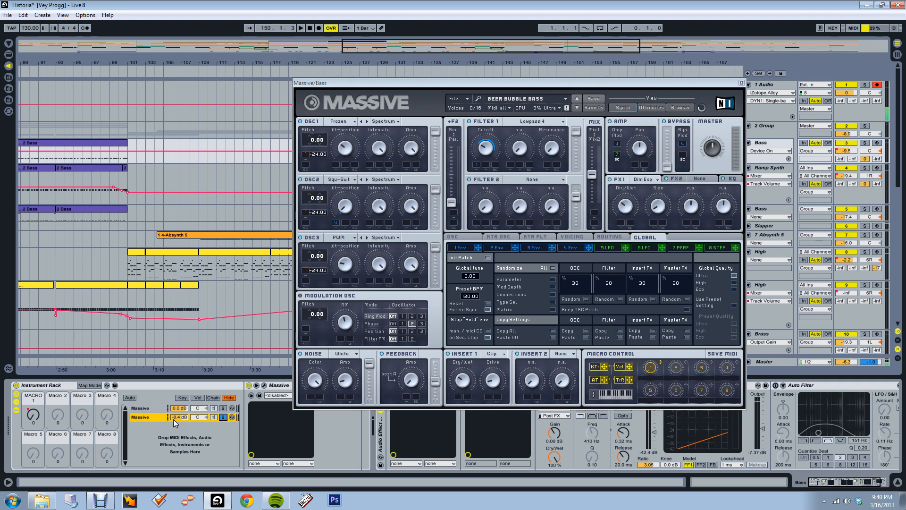
click(264, 385)
drag(463, 117, 284, 146)
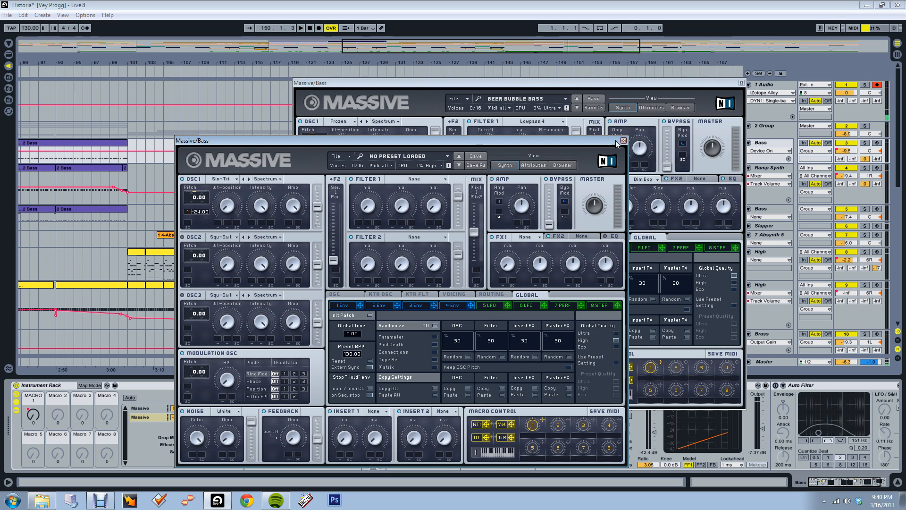
click(623, 141)
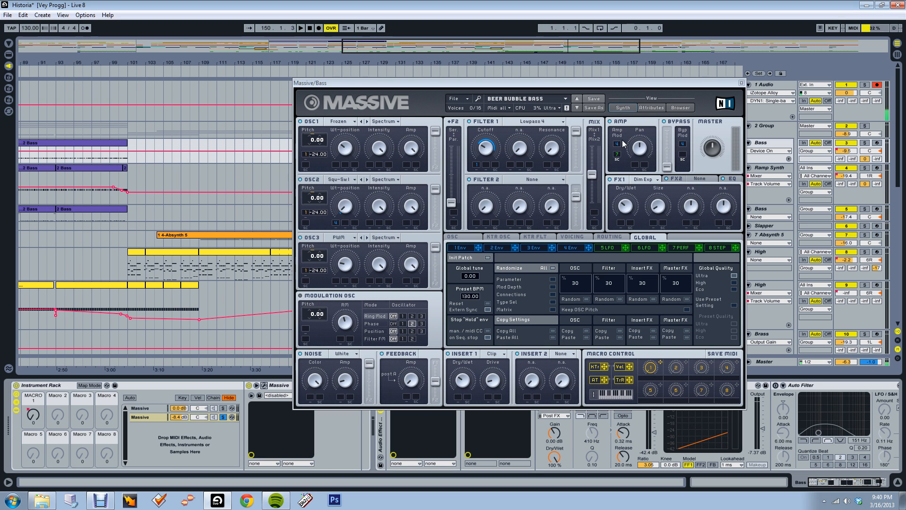
click(741, 83)
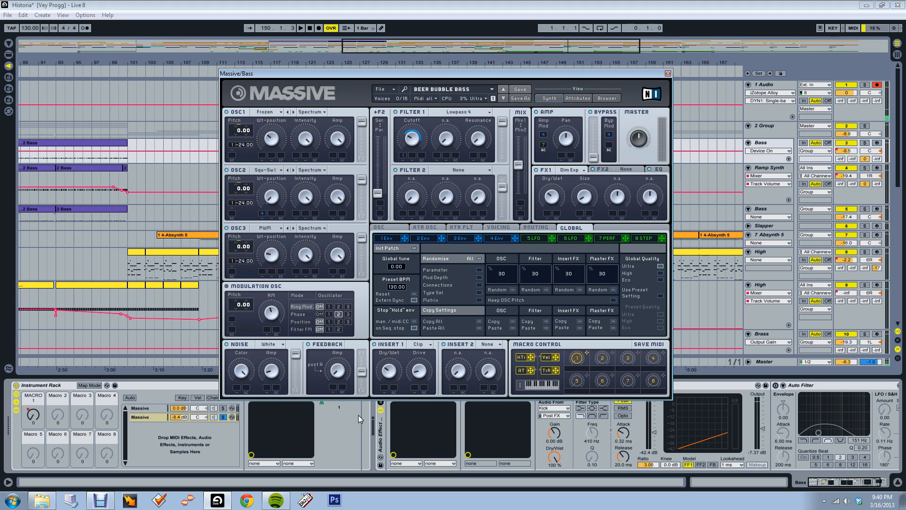
click(226, 418)
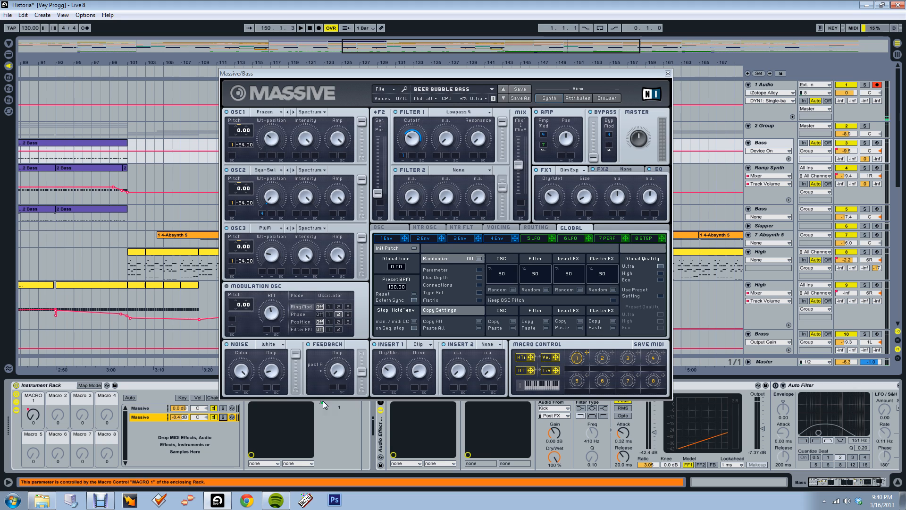
Close the Massive window, solo the Bass and 1 Audio tracks, and play the yellow Bass clip from bar 133
click(668, 74)
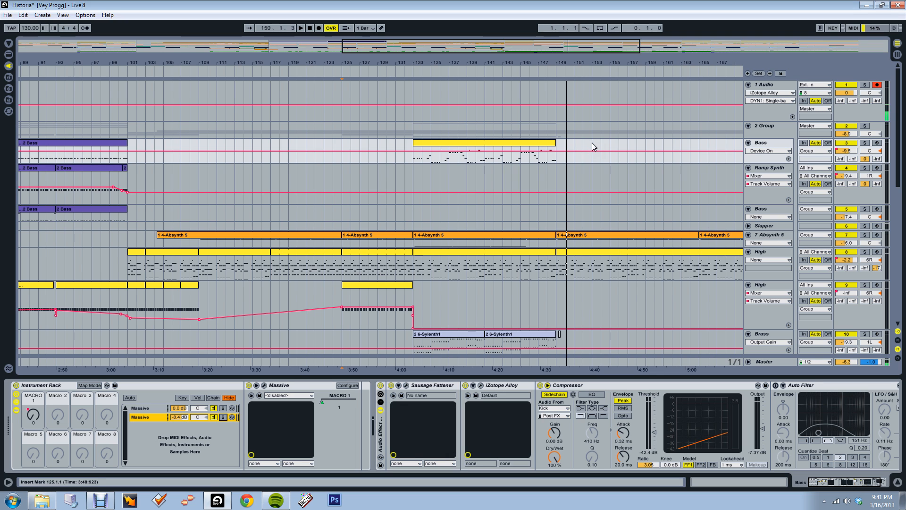
click(865, 144)
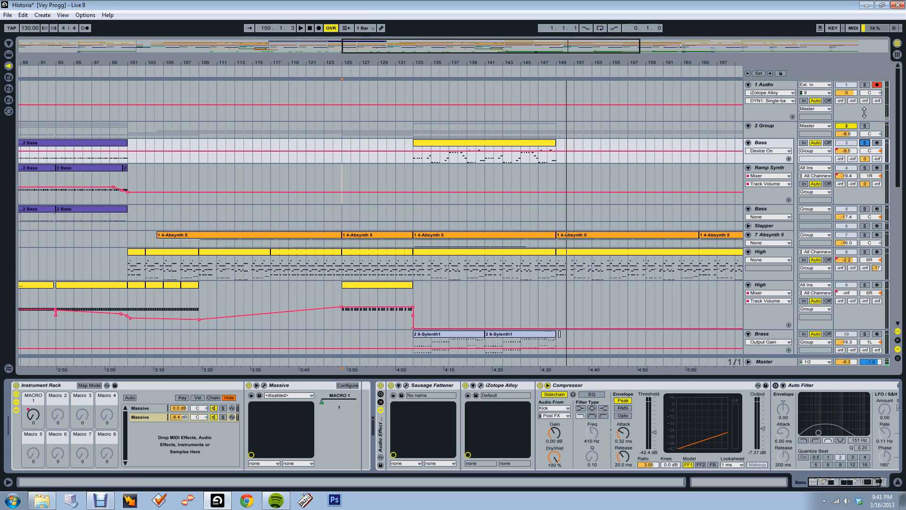
ctrl+click(864, 84)
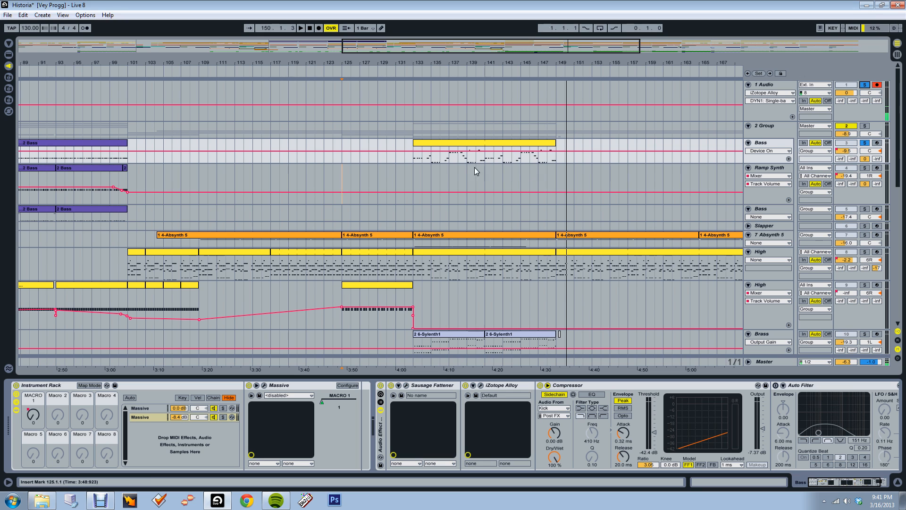
click(418, 160)
key(space)
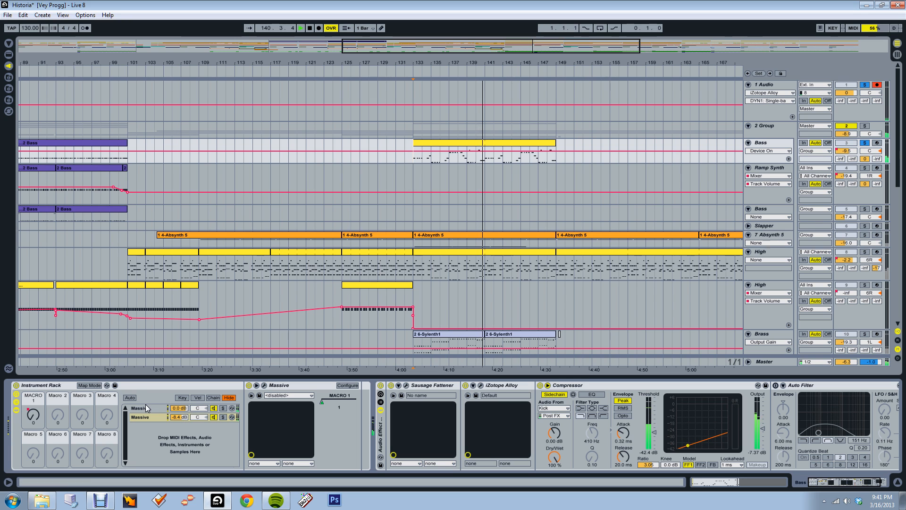
Solo the second Massive chain in the Bass instrument rack and audition it briefly from bar 133
click(223, 417)
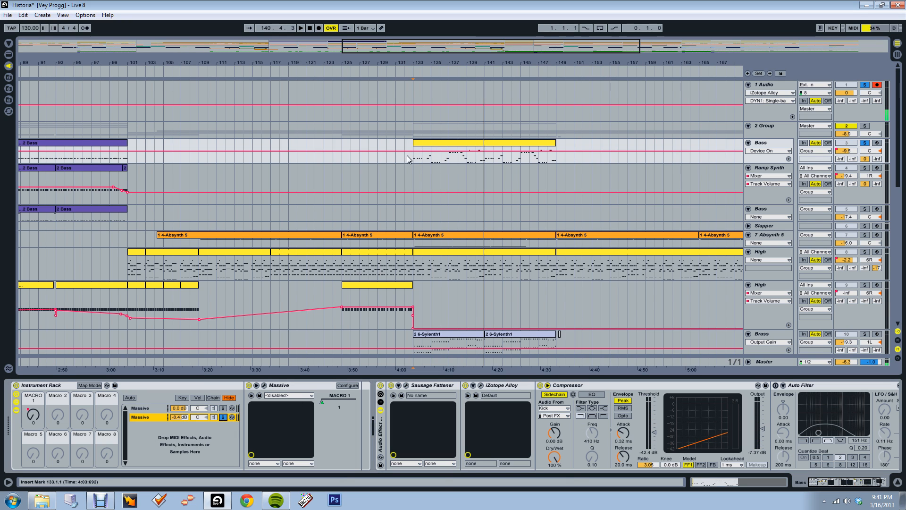
key(space)
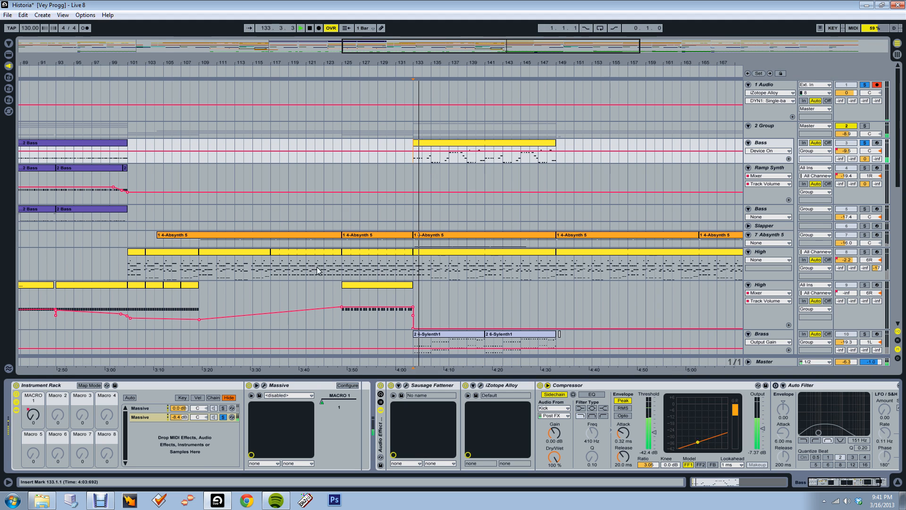
key(space)
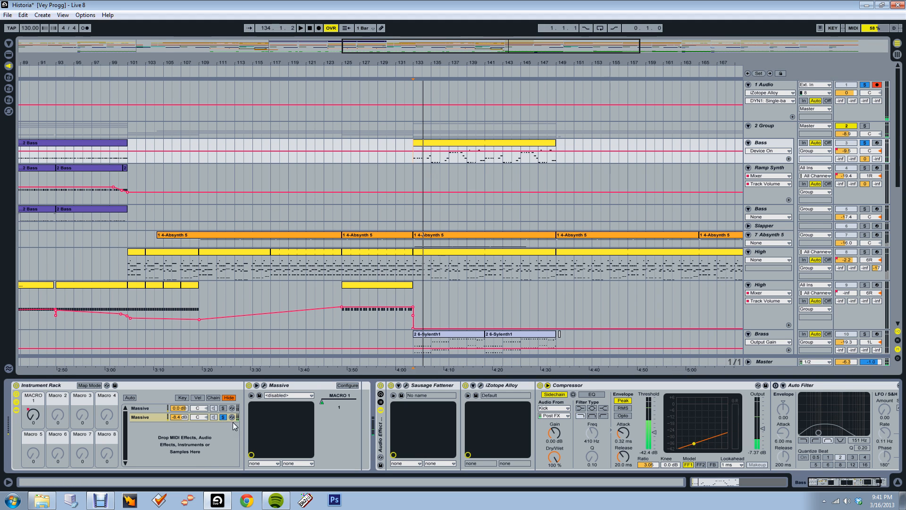
Open the second Massive chain's synth window, examine its oscillator and noise settings, and close it
click(258, 396)
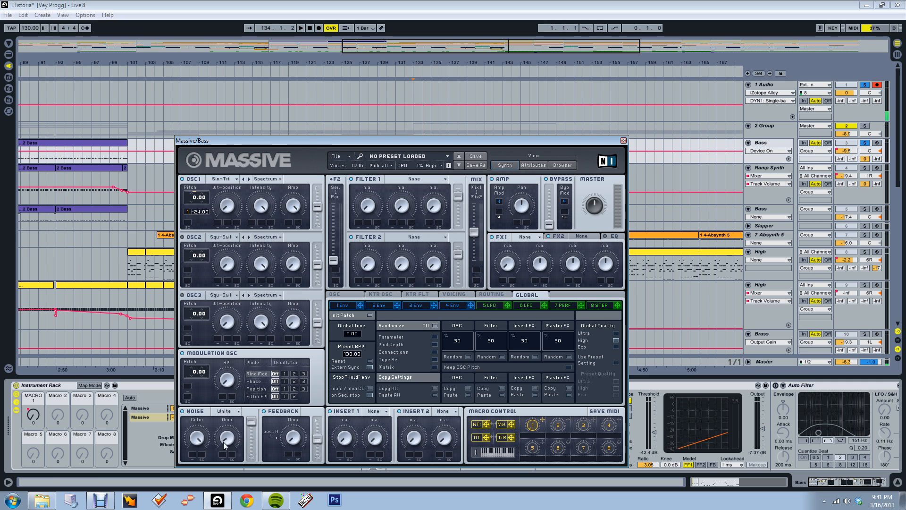
drag(357, 141, 499, 118)
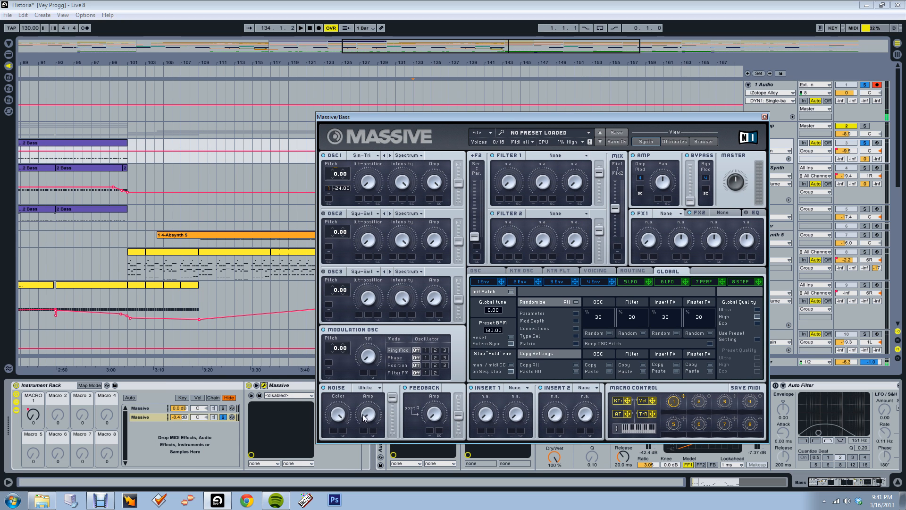
drag(364, 418, 369, 419)
click(765, 117)
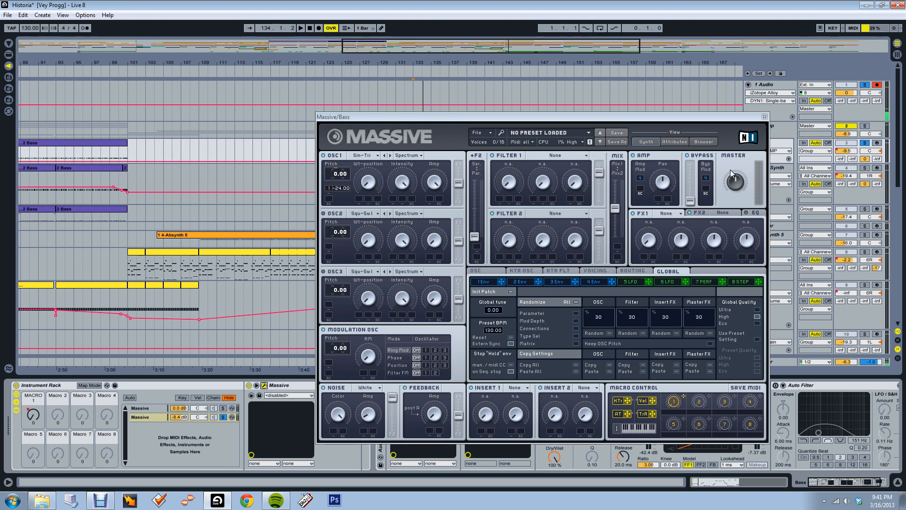
Open the Bass track's Sausage Fattener to view its Fatness and Color settings, and unsolo the second Massive chain
click(405, 386)
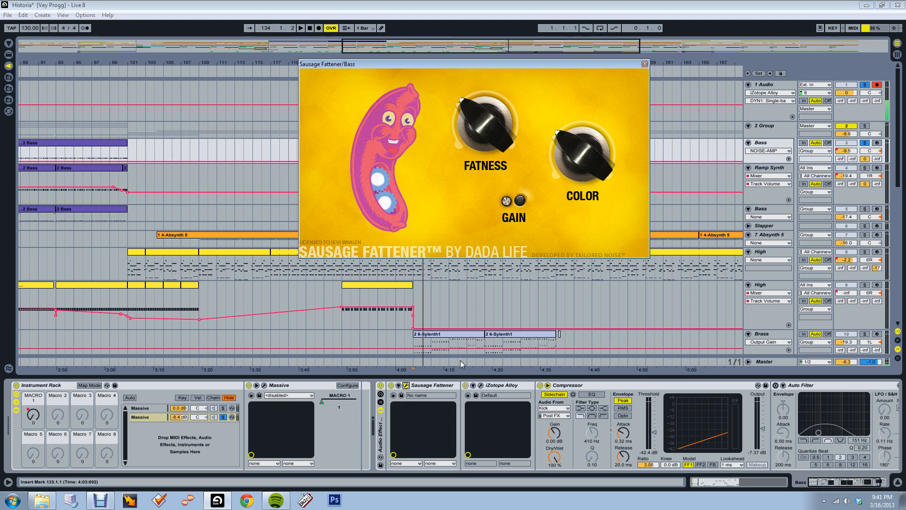
drag(472, 64, 285, 112)
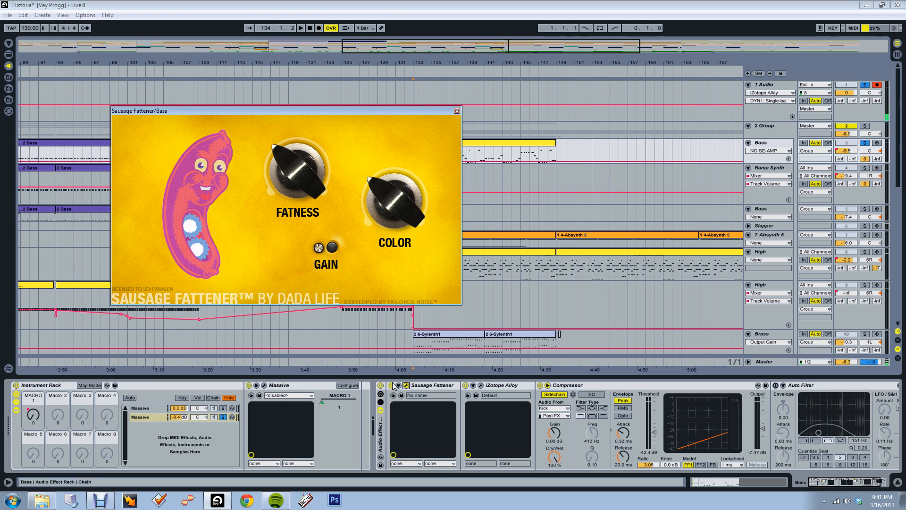
click(227, 419)
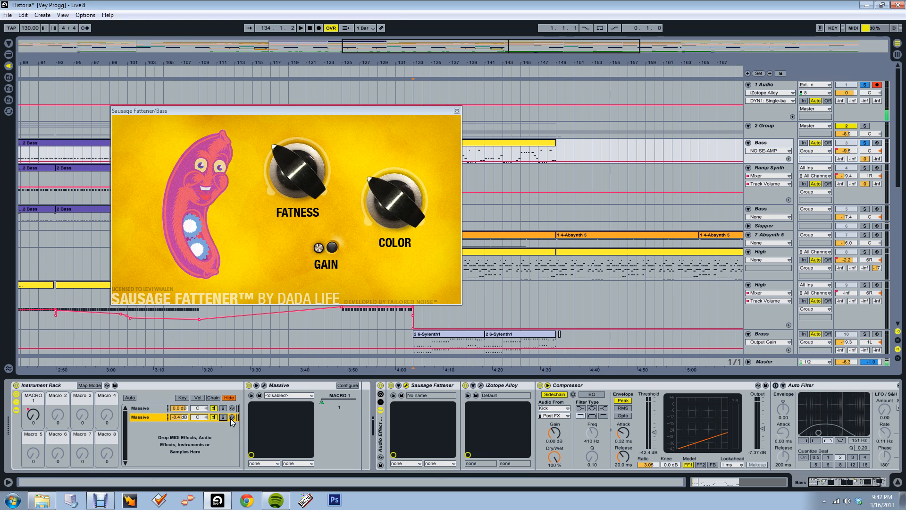
Play the Bass clip from bar 133 with its audio effect rack bypassed, re-enabling the rack during playback to compare the sound
click(381, 386)
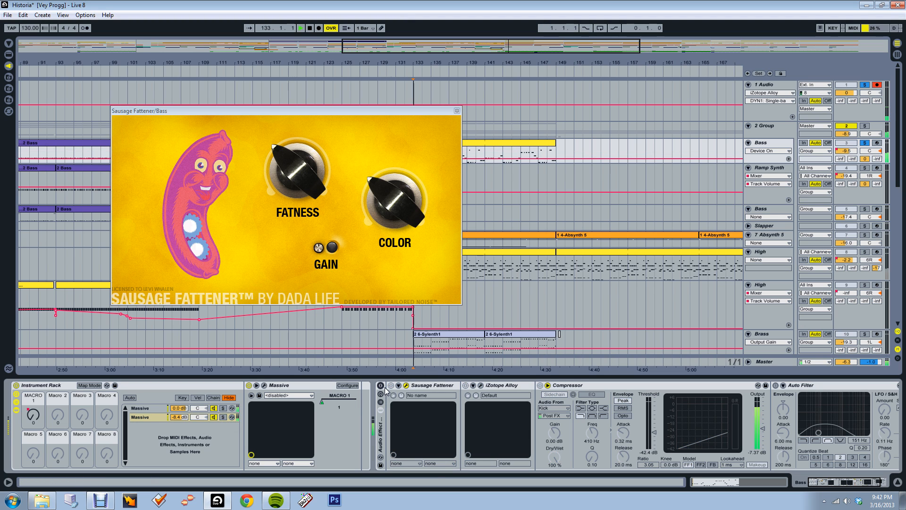
drag(412, 113, 341, 64)
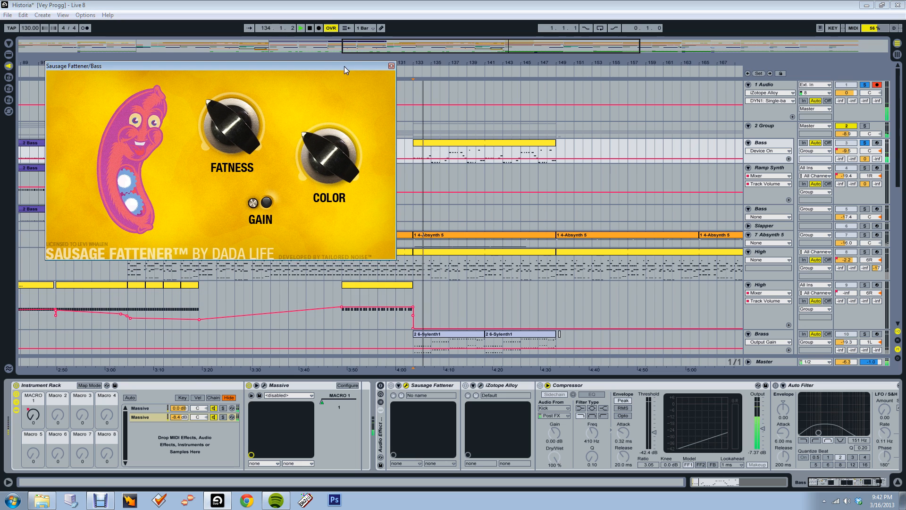
click(381, 386)
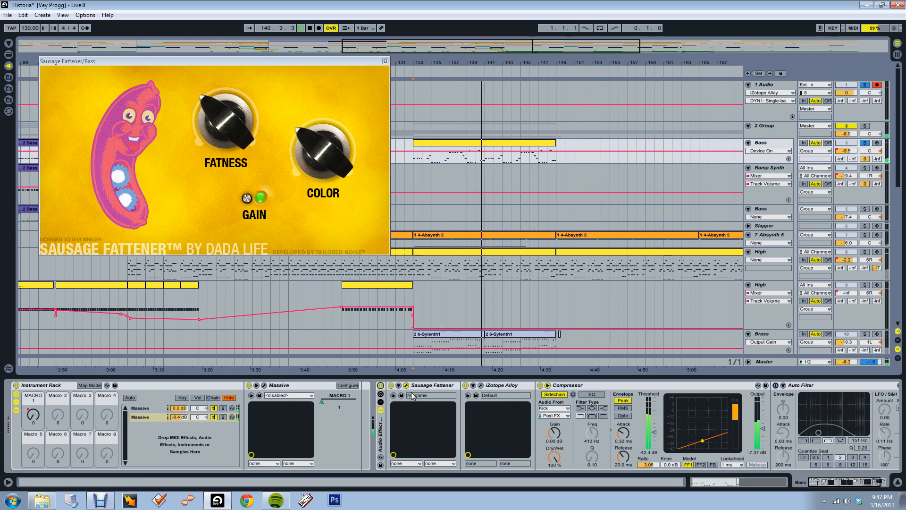
Inspect the Dynamics, Exciter and Equalizer modules of the Bass track's iZotope Alloy, and close the Alloy and Sausage Fattener windows
click(480, 385)
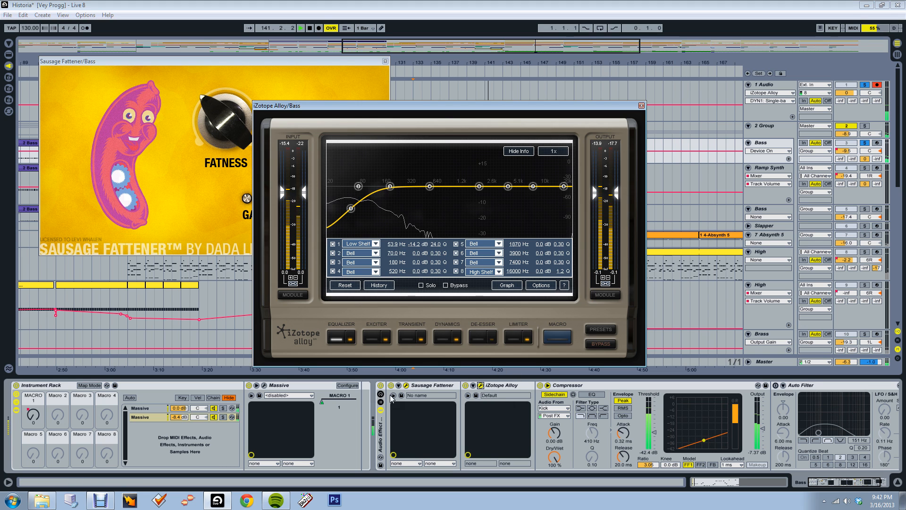
click(447, 337)
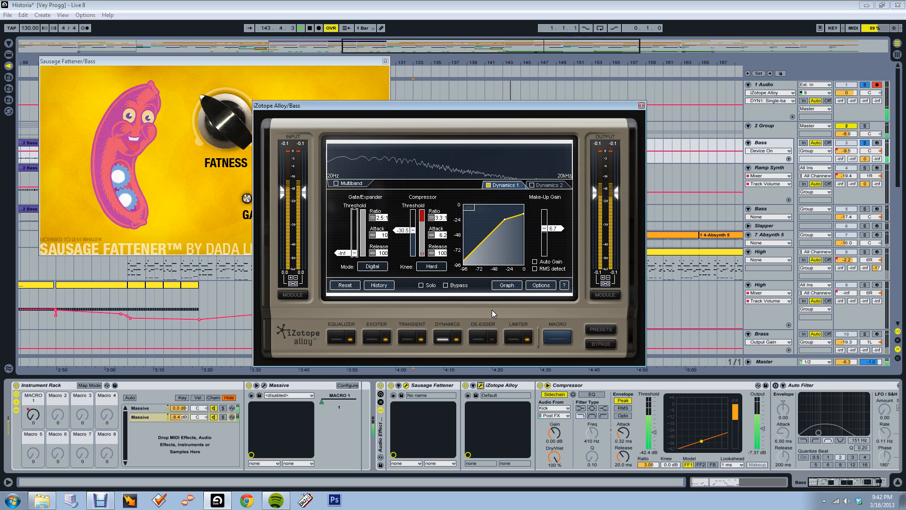
click(374, 340)
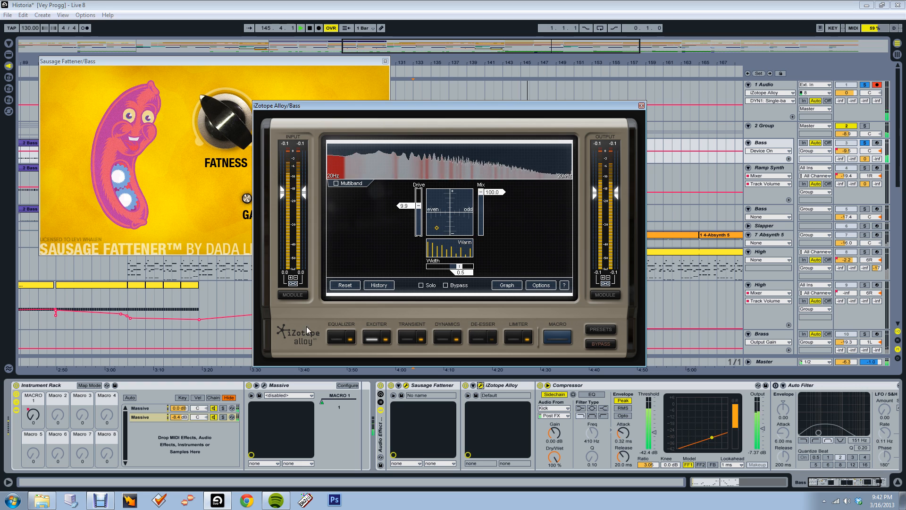
click(341, 337)
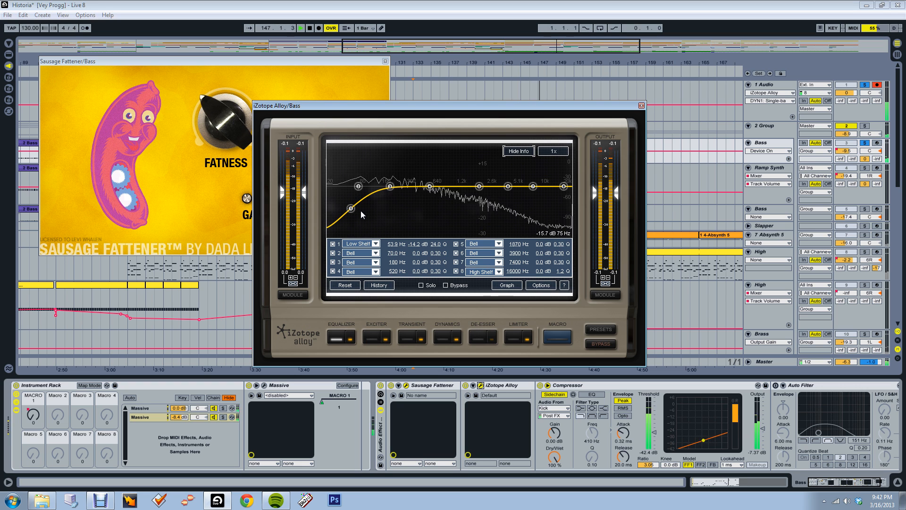
click(641, 106)
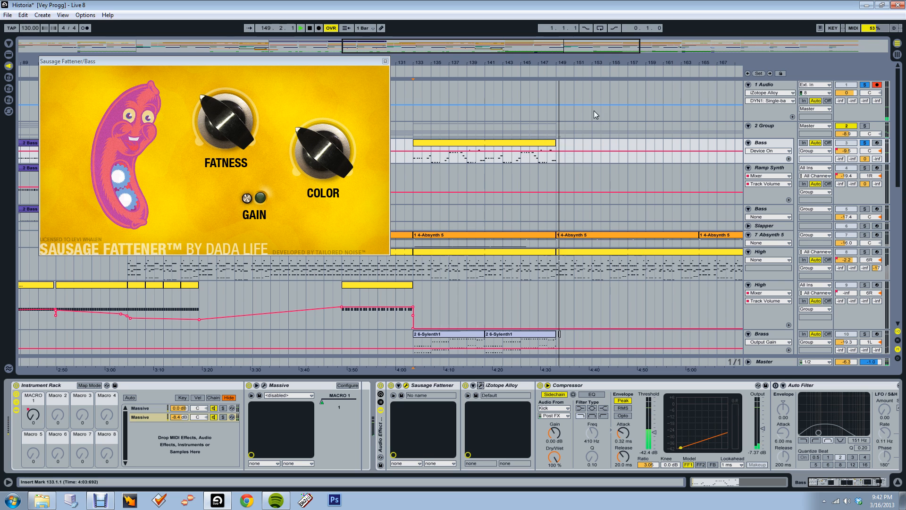
click(385, 61)
Open the Bass track's BEER BUBBLE BASS Massive synth, examine its oscillators and Filter 1 cutoff and resonance, and close it
drag(394, 45, 395, 29)
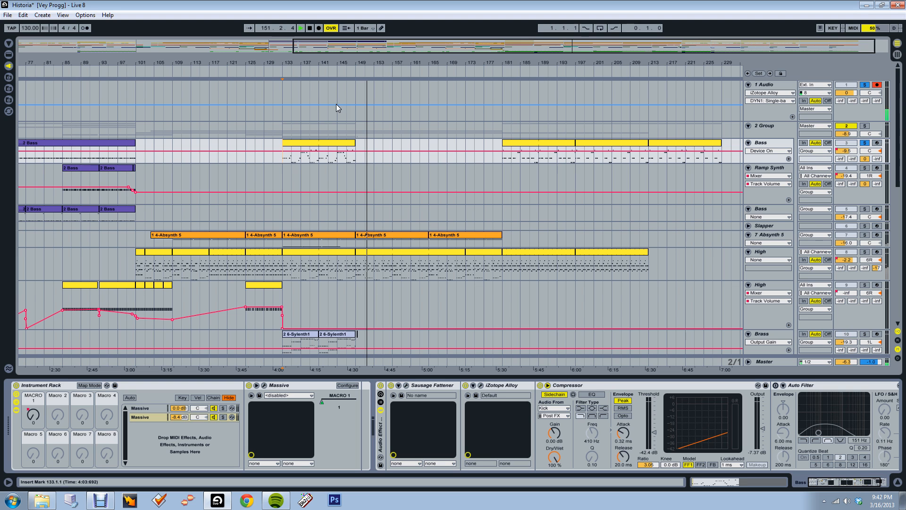
click(759, 143)
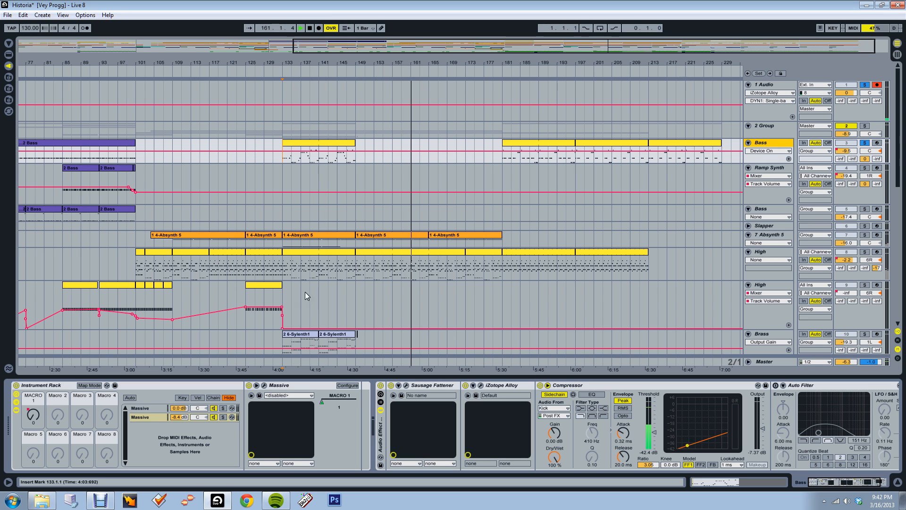
click(265, 385)
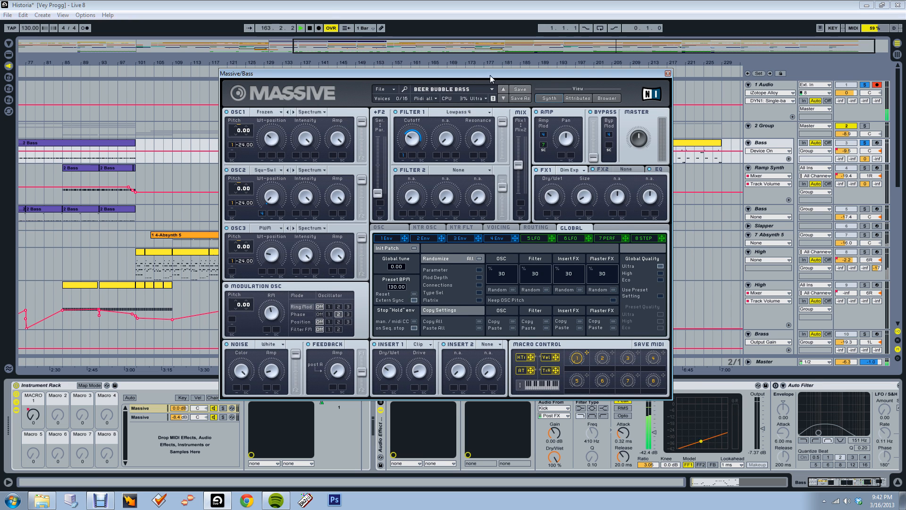
drag(503, 76, 549, 78)
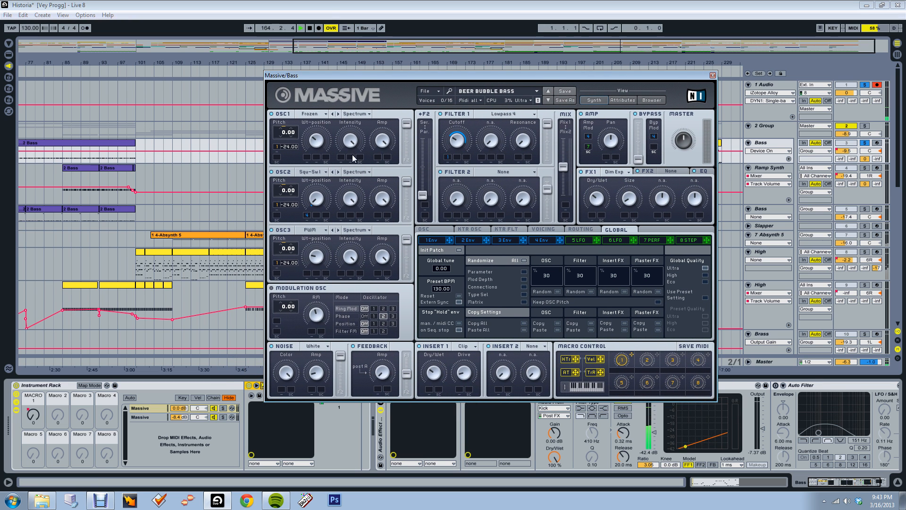
drag(457, 76, 399, 94)
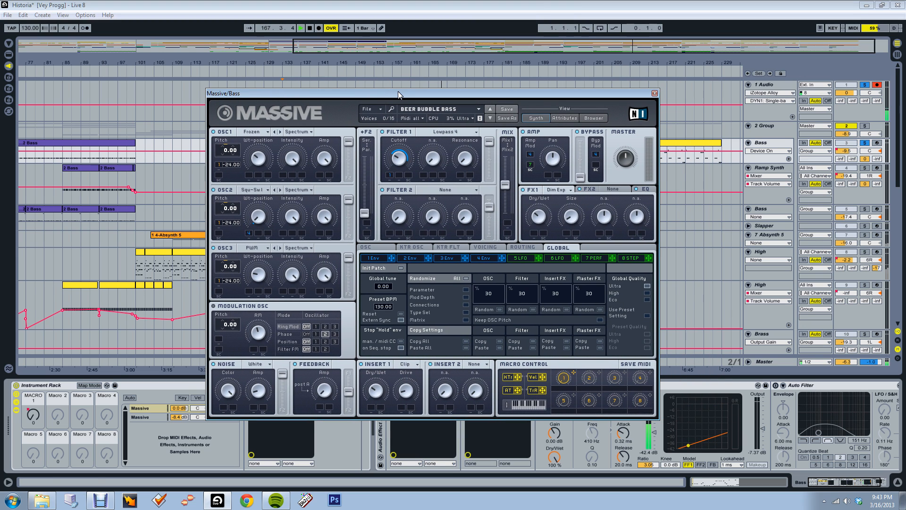
click(398, 159)
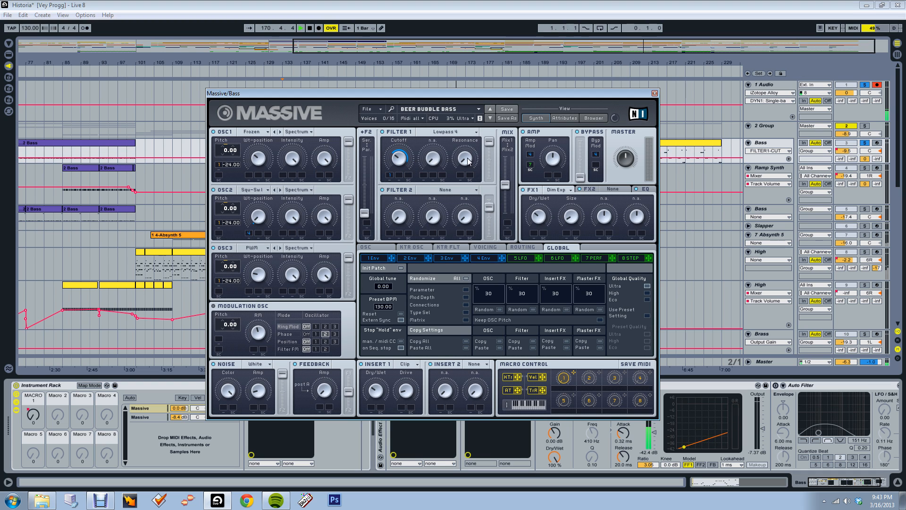
drag(462, 96, 417, 88)
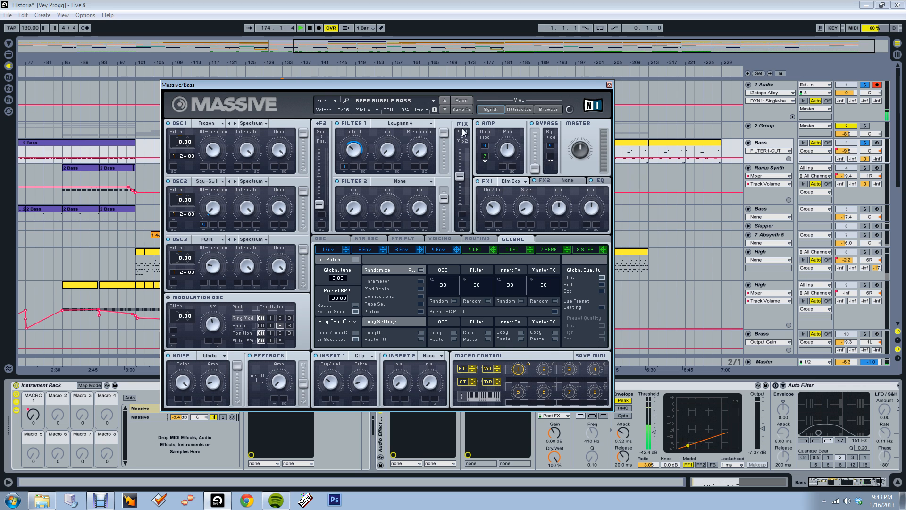
click(610, 85)
Stop playback and unsolo the Bass and 1 Audio tracks
drag(576, 49, 509, 43)
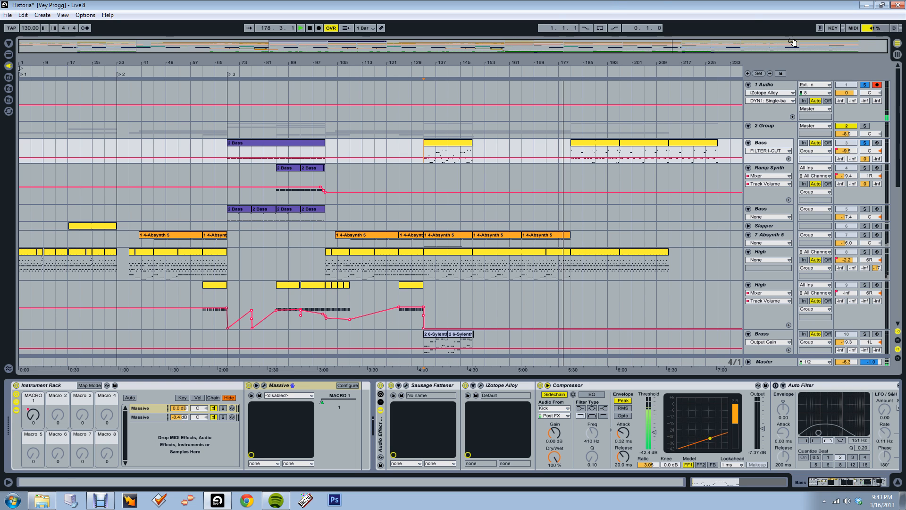
click(865, 144)
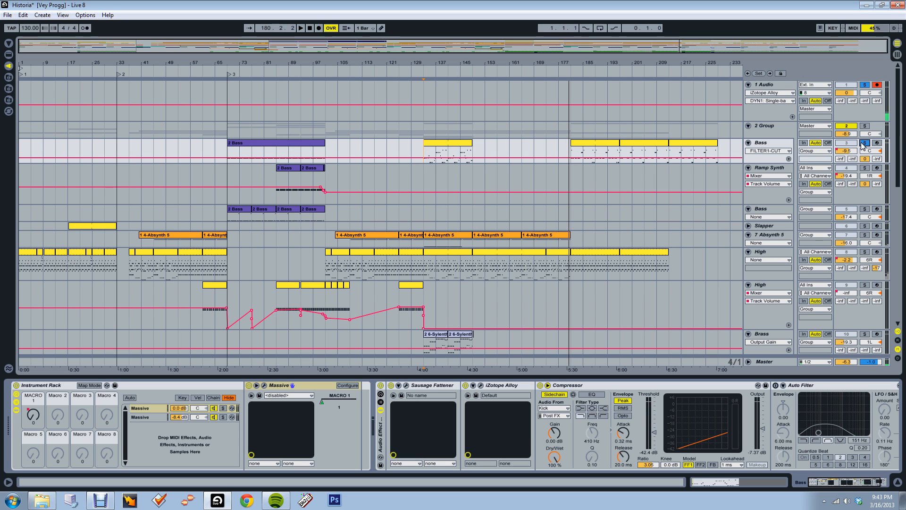
click(868, 85)
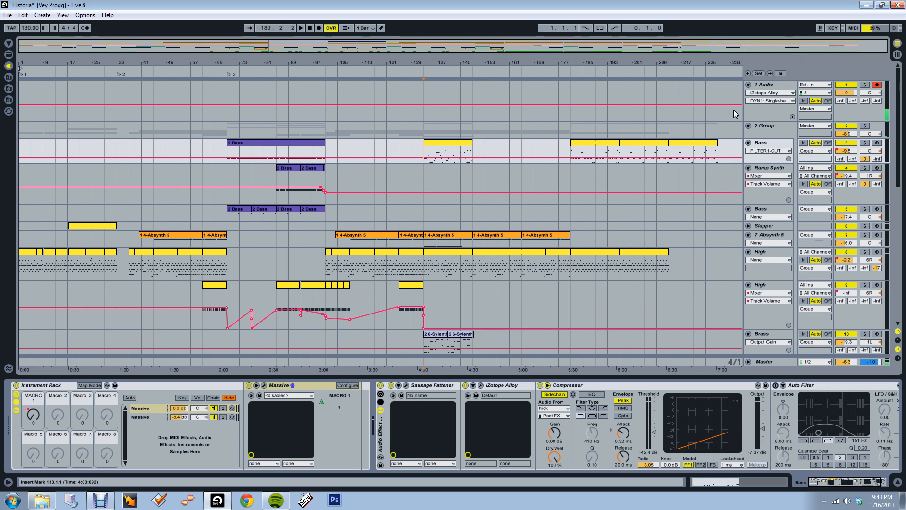
Show the device chain of the High track, number 8, and play the full song from bar 133
scroll(682, 236, down, 3)
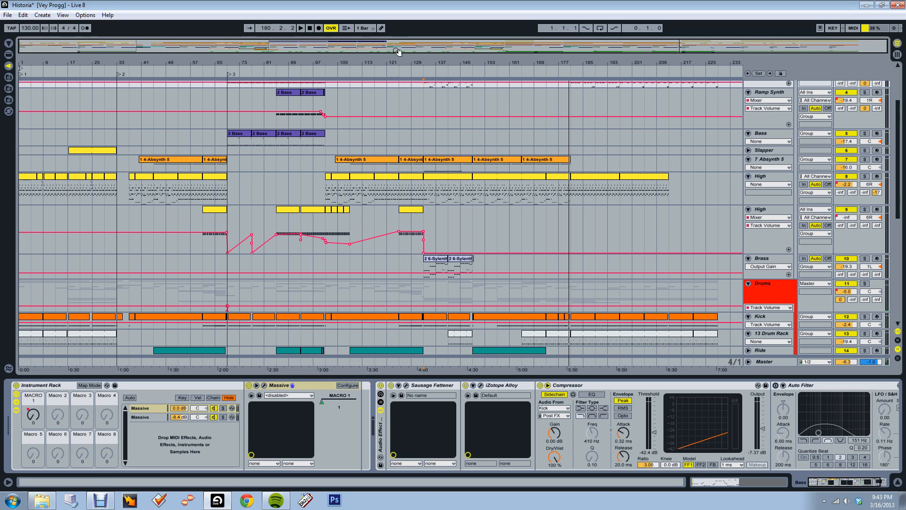
click(775, 177)
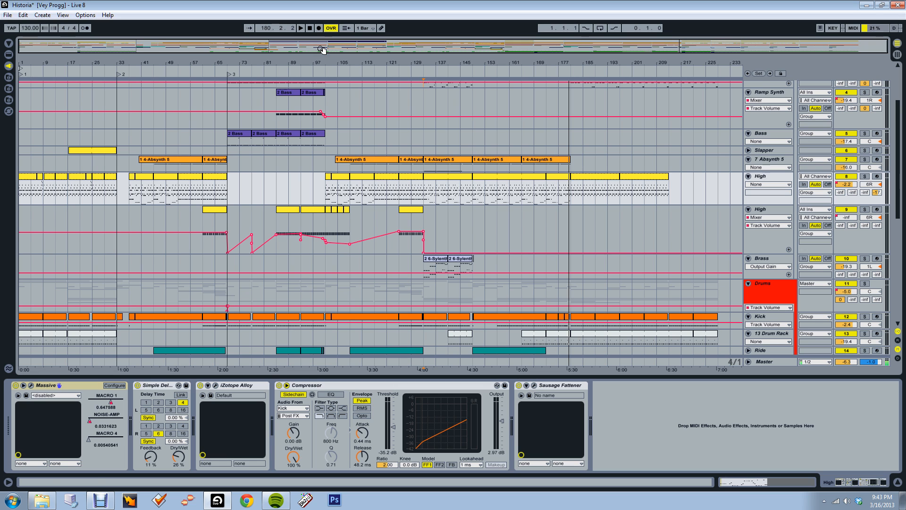
drag(898, 211, 898, 164)
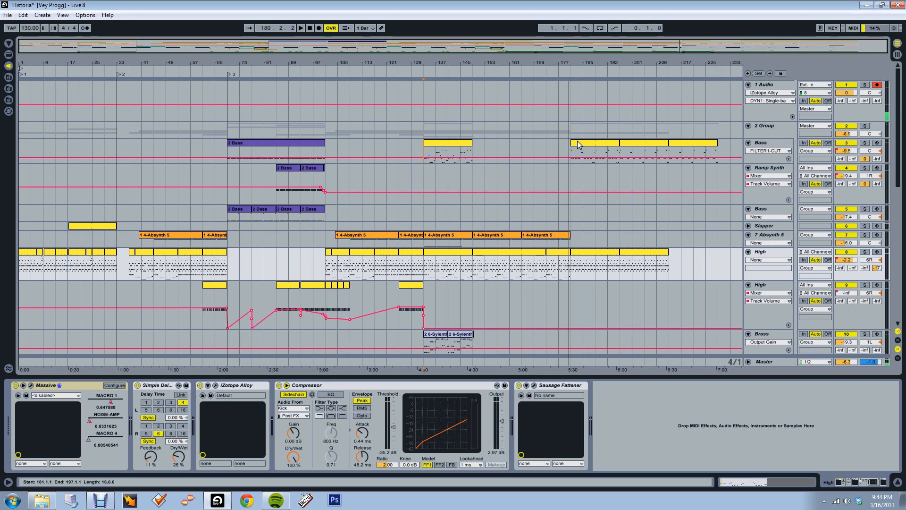
key(space)
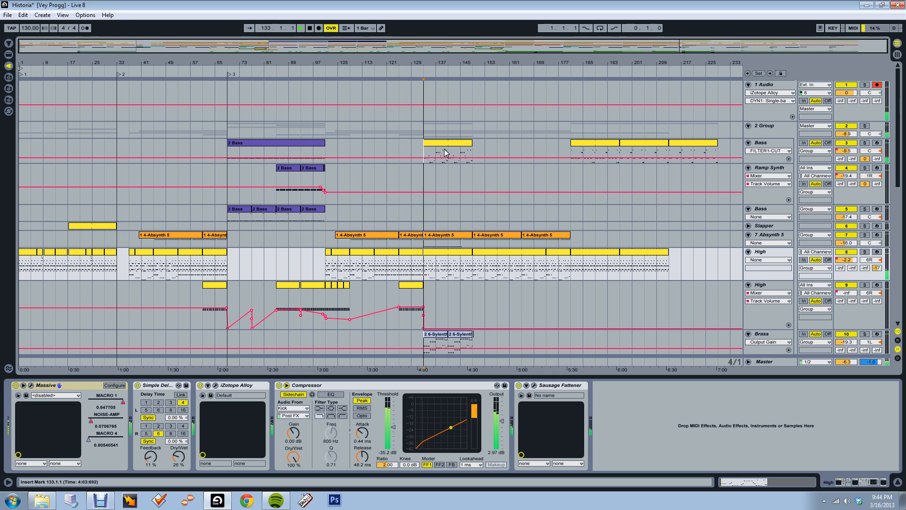
Stop playback and examine the clips around bar 133 up close before returning to the whole arrangement
key(space)
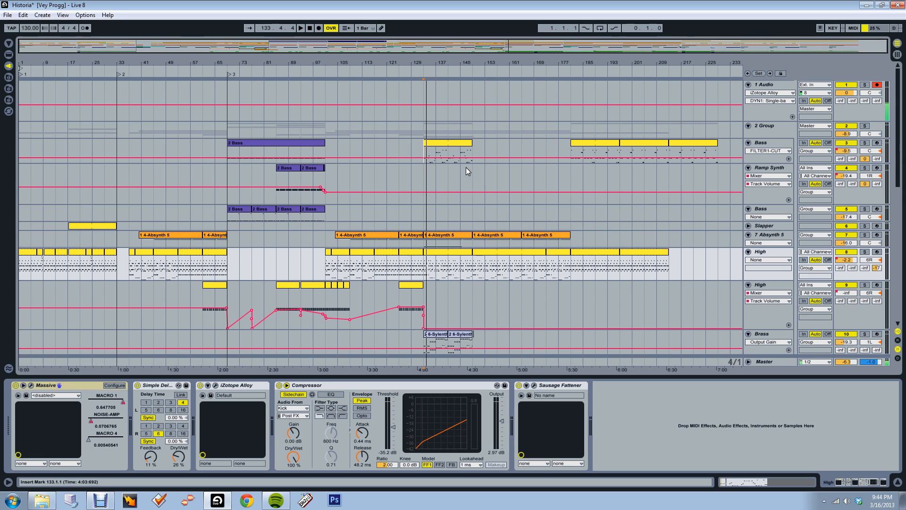
key(plus)
key(plus)
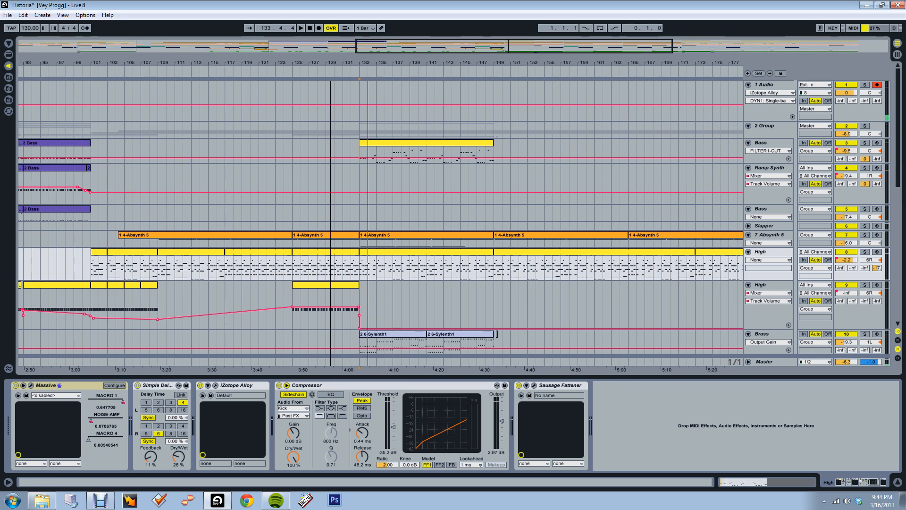
drag(515, 45, 515, 49)
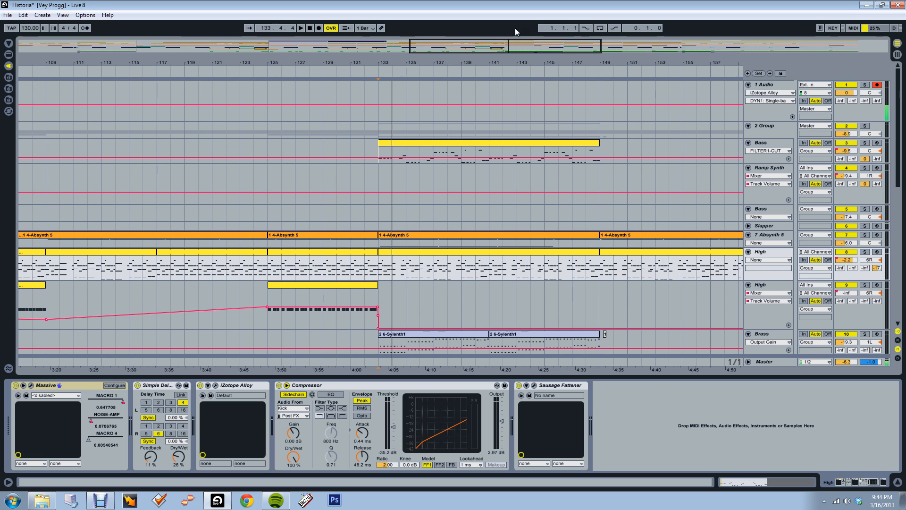
drag(505, 55, 432, 59)
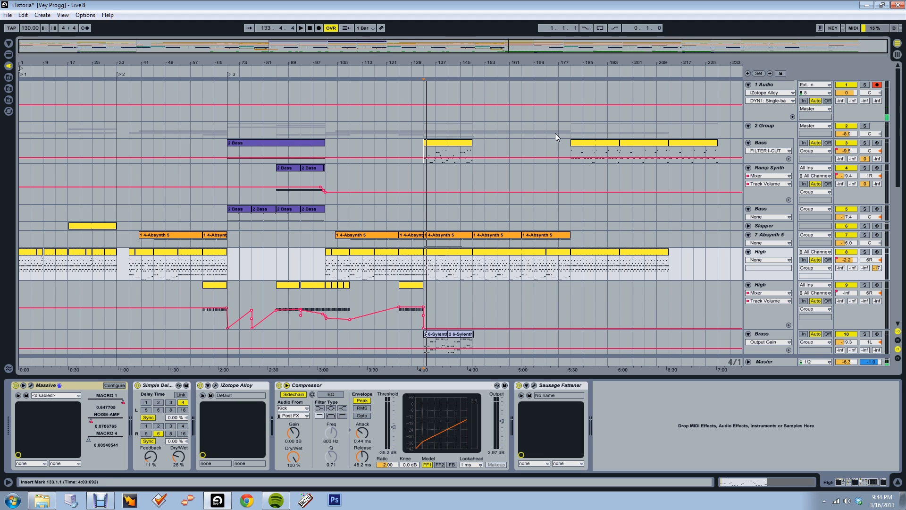
Show the device chain of the Bass track, number 5, and look over the surrounding synth and drum tracks
mouse_move(901, 184)
mouse_down()
mouse_move(900, 216)
mouse_move(899, 185)
mouse_up()
scroll(315, 209, down, 3)
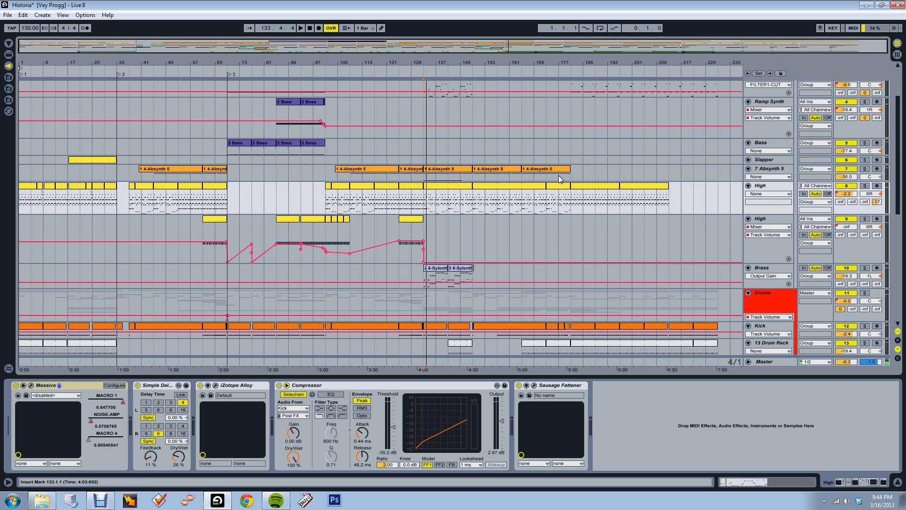
scroll(690, 188, up, 1)
click(684, 182)
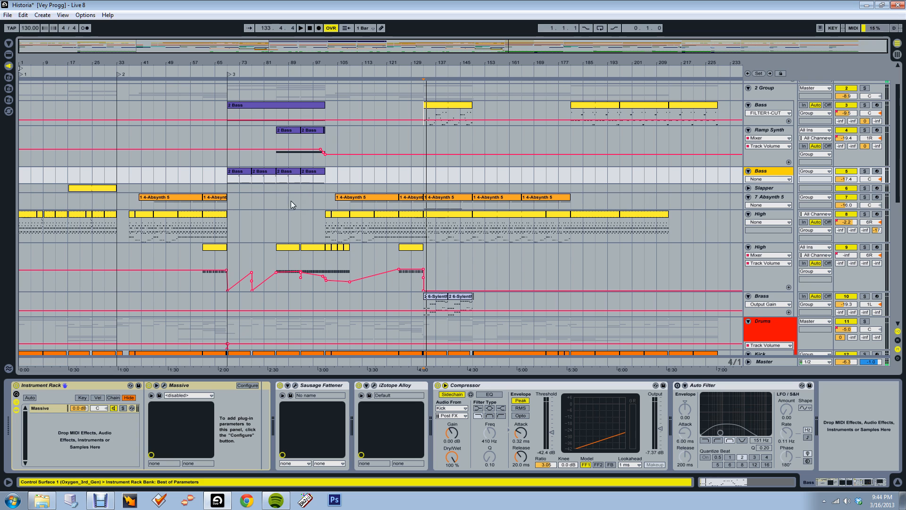
scroll(763, 119, up, 1)
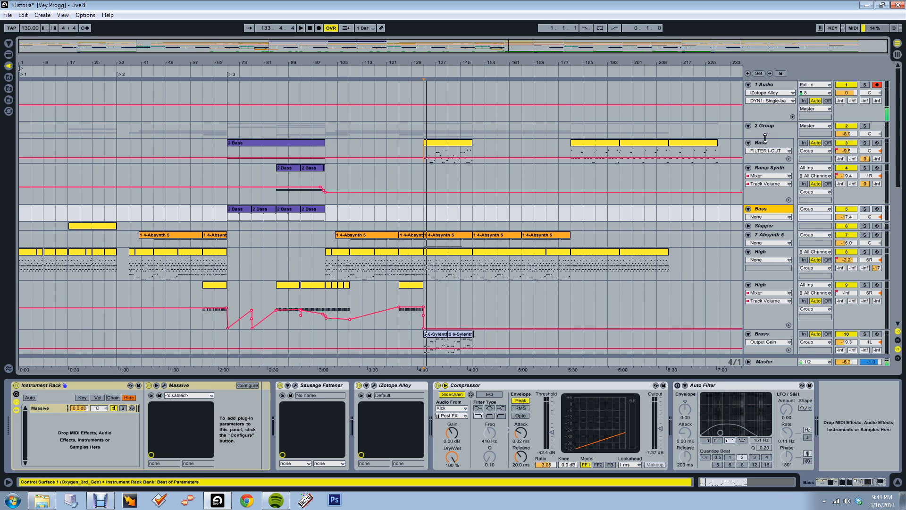
scroll(458, 116, down, 3)
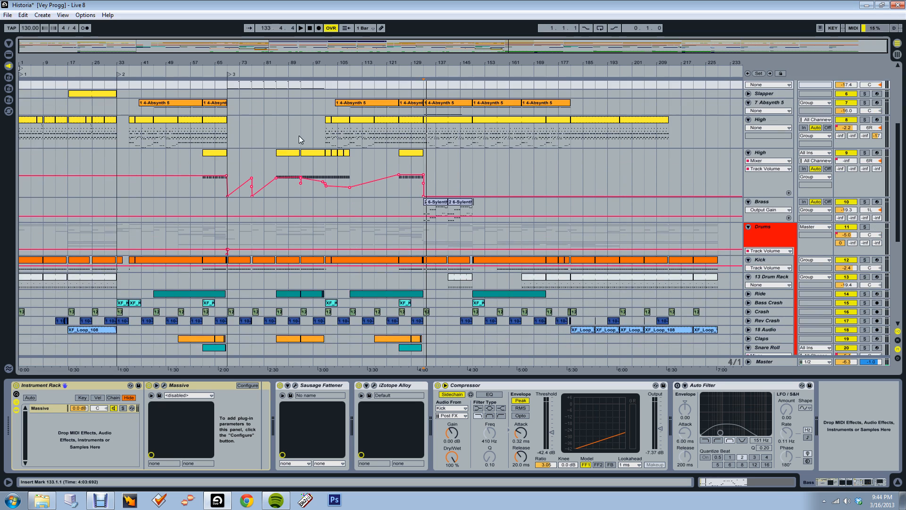
scroll(341, 218, up, 3)
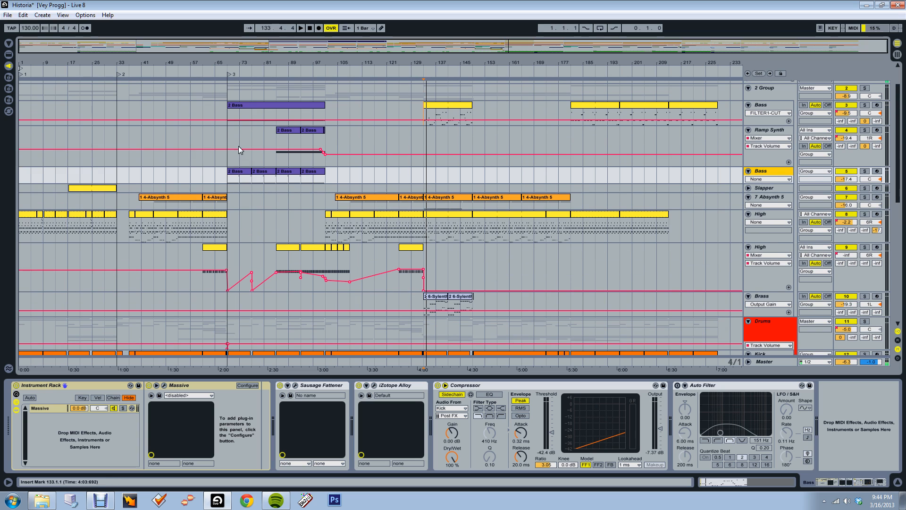
Play the song briefly from bar 69 on the Ramp Synth track, stop it, and look over the tracks down to 27 Audio
click(239, 146)
key(space)
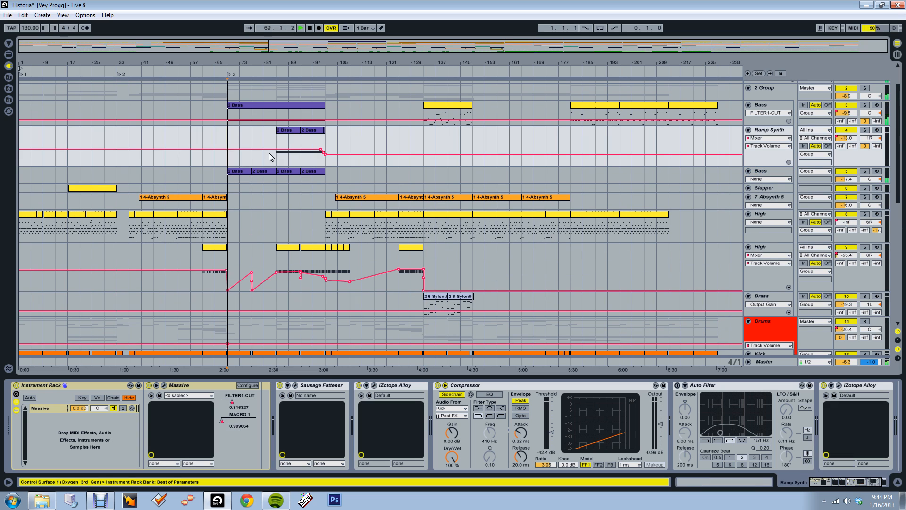
key(space)
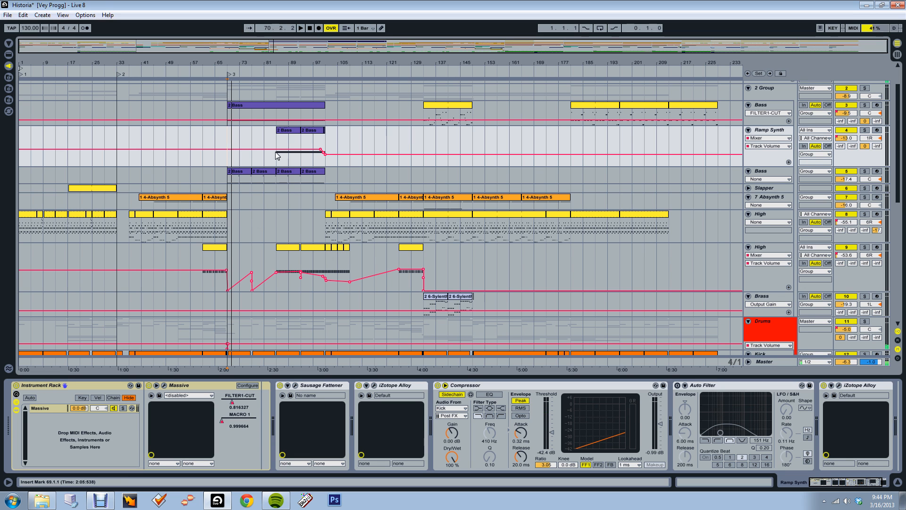
scroll(301, 154, down, 6)
scroll(592, 251, down, 3)
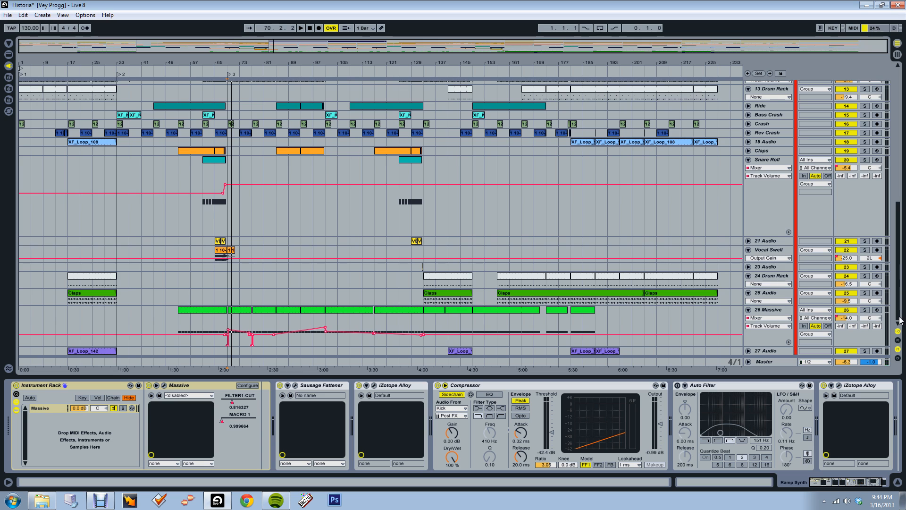
mouse_move(898, 248)
mouse_down()
mouse_move(898, 229)
mouse_move(898, 252)
mouse_up()
Switch to the Debut Professional screen recorder
click(824, 501)
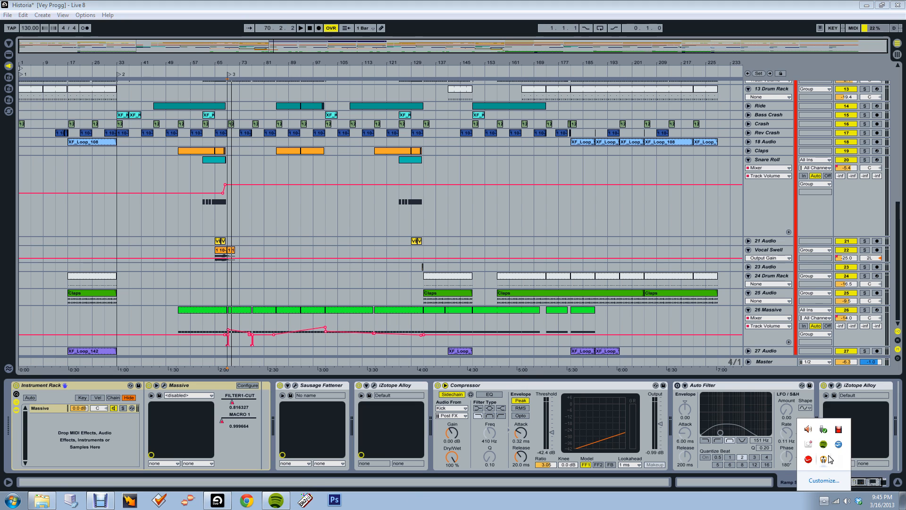
click(840, 430)
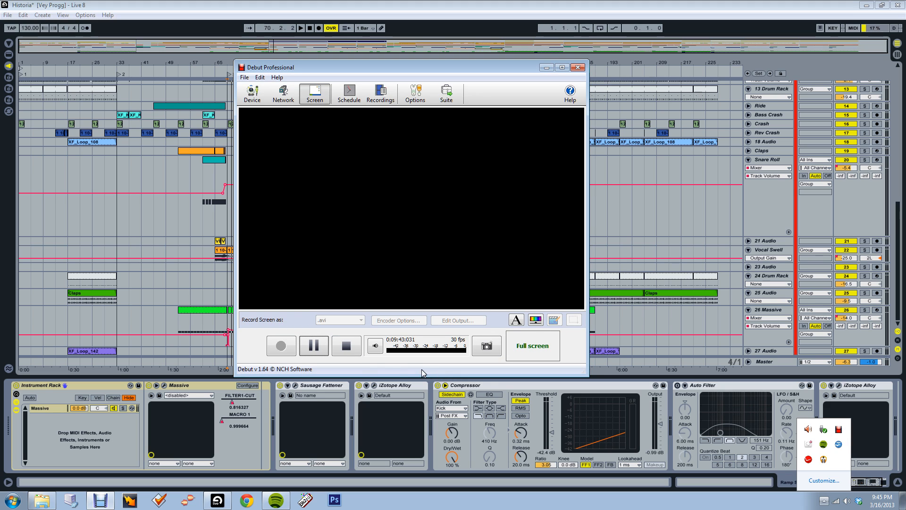